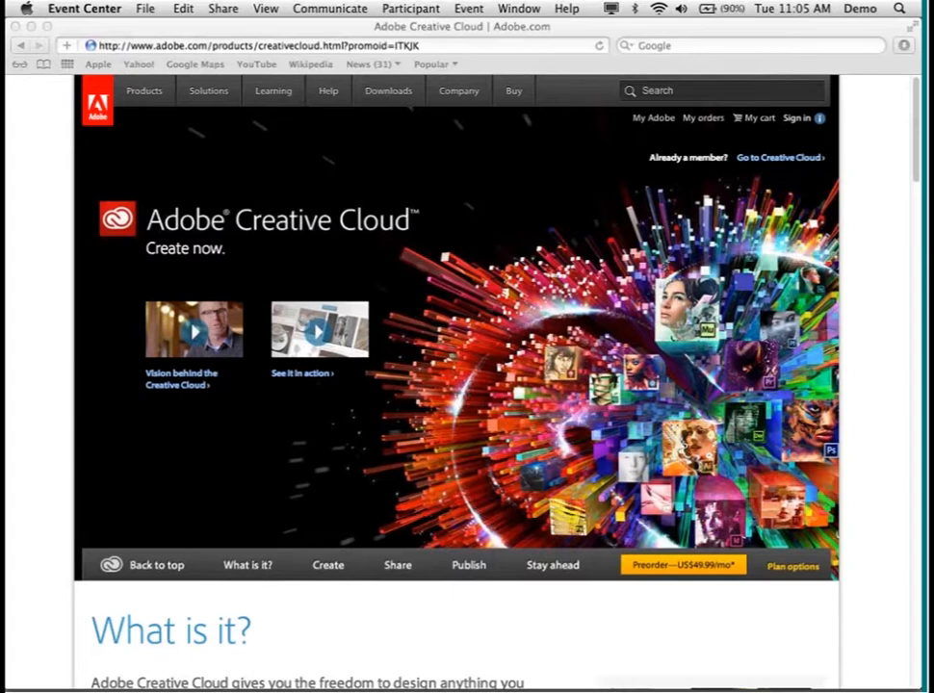
Go to the "What is it?" section of the Creative Cloud product page.
{"action": "left_click", "coordinate": [248, 569]}
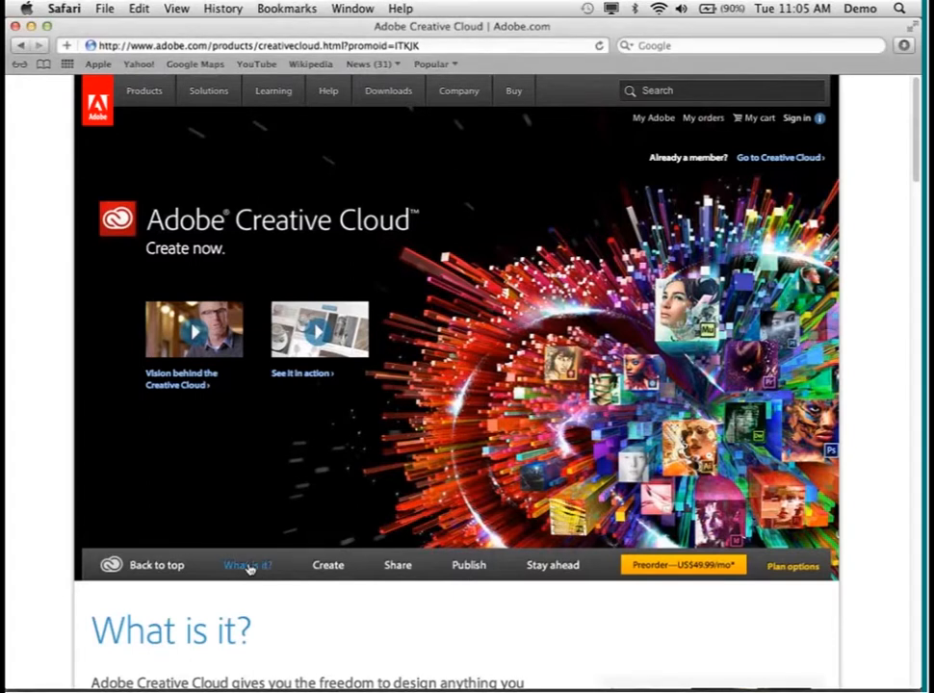
{"action": "left_click", "coordinate": [248, 568]}
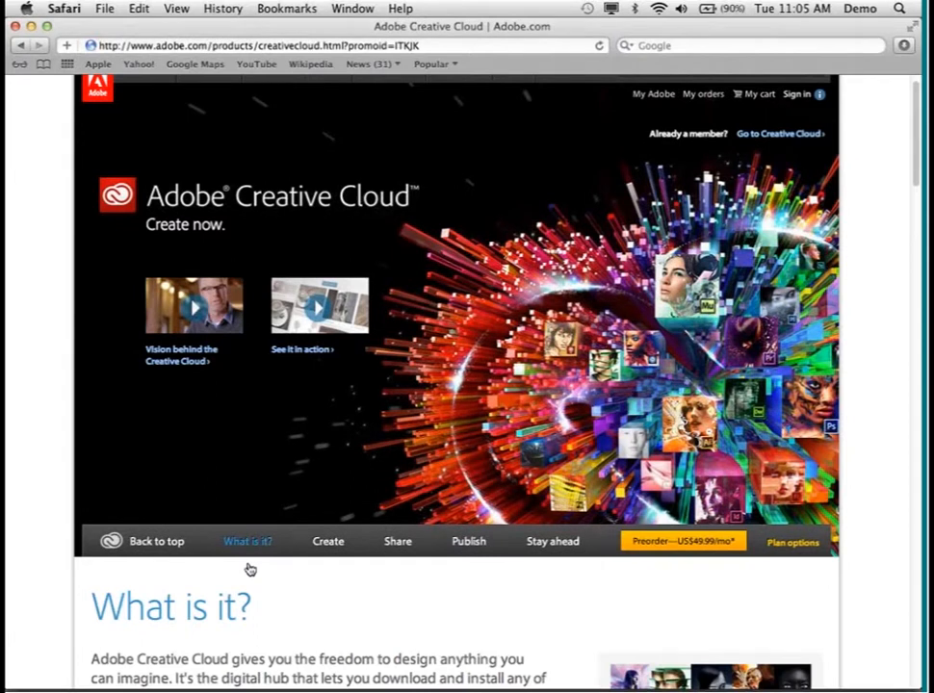
{"action": "left_click", "coordinate": [249, 569]}
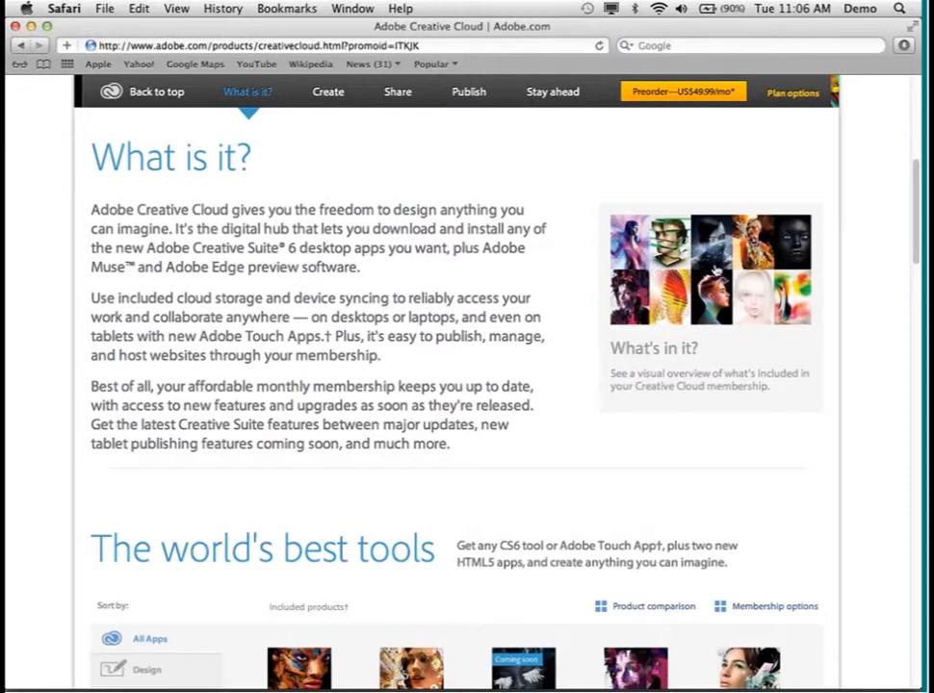
View the "What's in it?" overview of the Creative Cloud membership's services and applications and close it.
{"action": "left_click", "coordinate": [715, 270]}
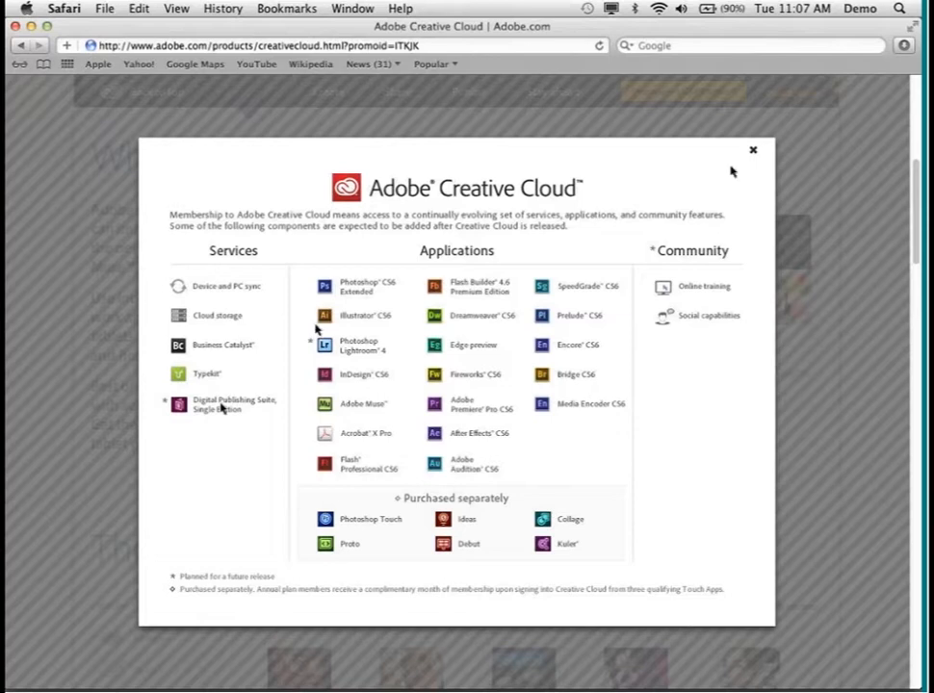
{"action": "left_click", "coordinate": [752, 151]}
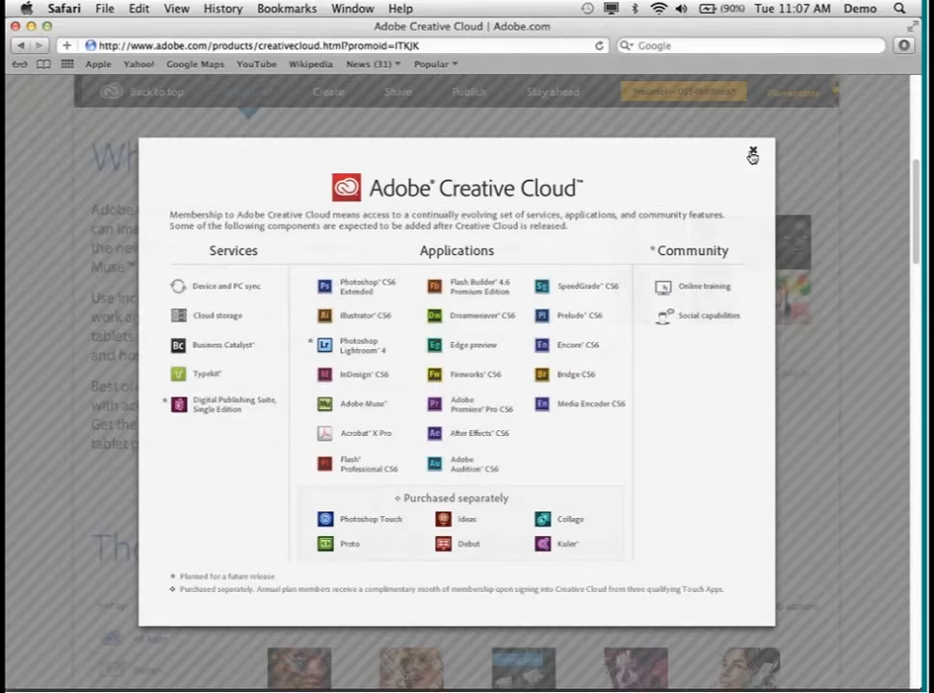
{"action": "left_click", "coordinate": [752, 154]}
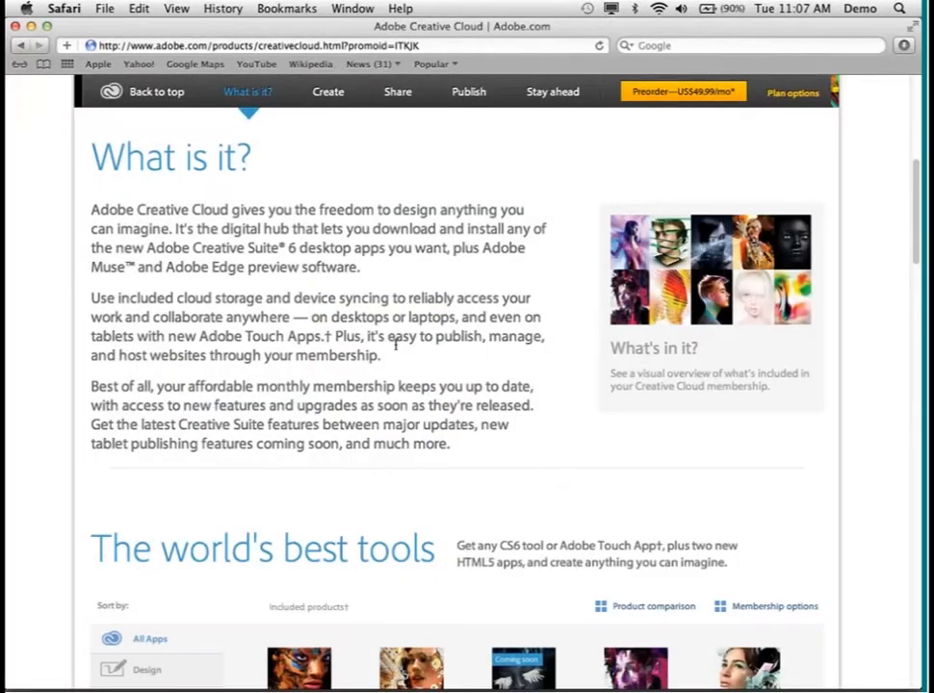
Switch from the browser to InDesign and open Print.indd from the IDCS6 folder.
{"action": "key", "text": "super+w"}
{"action": "key", "text": "super+Tab"}
{"action": "key", "text": "super+Tab"}
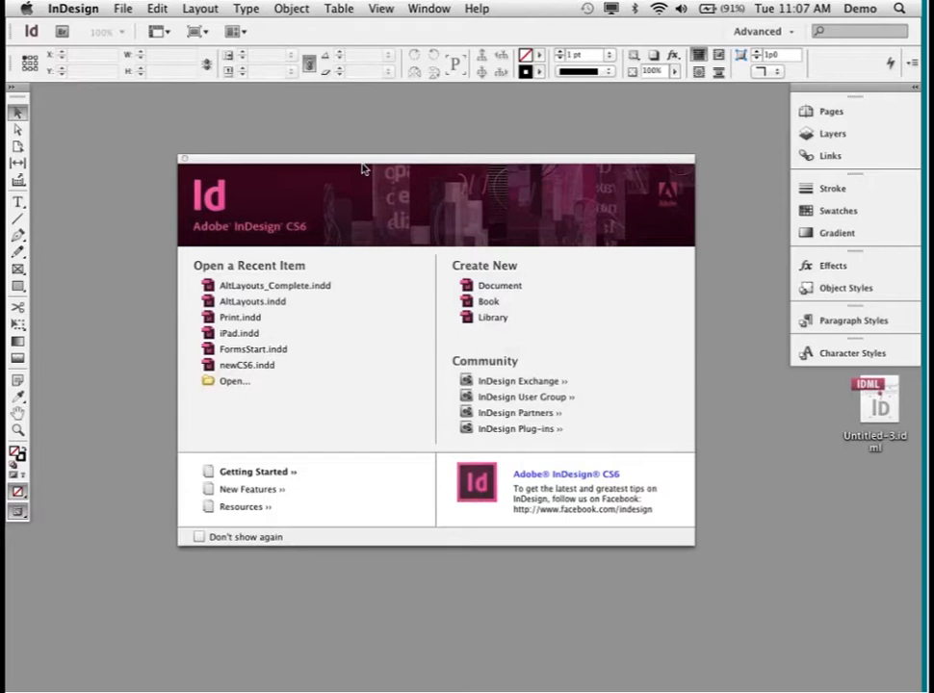
{"action": "key", "text": "super+o"}
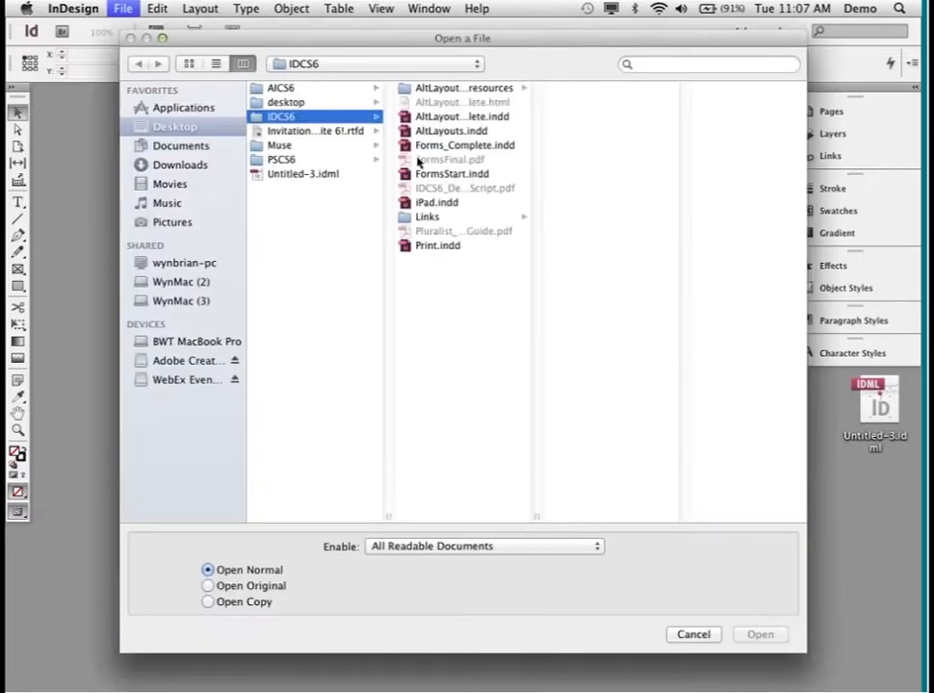
{"action": "left_click", "coordinate": [438, 247]}
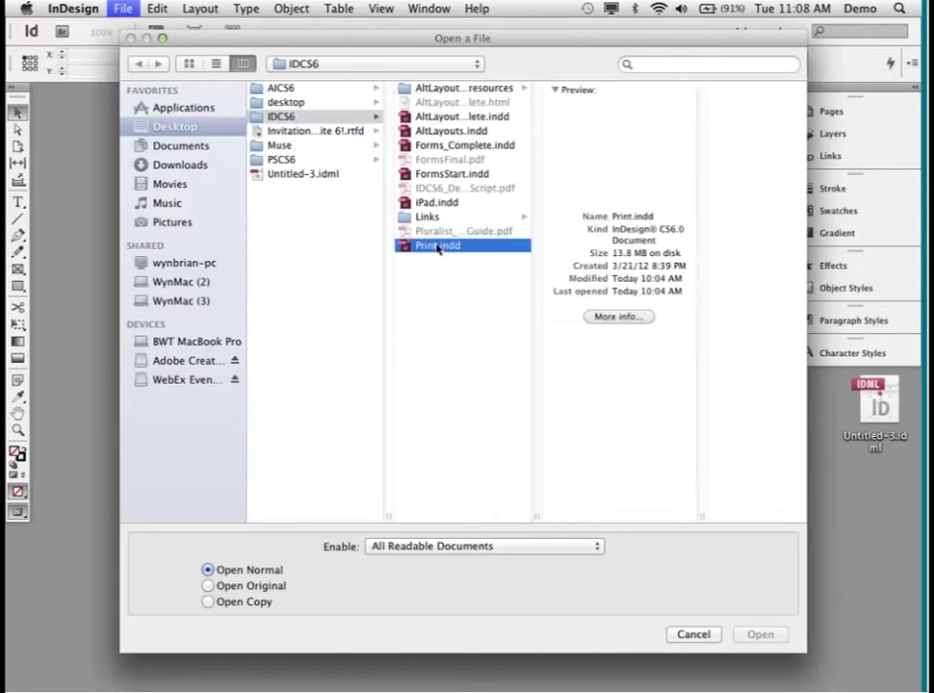
{"action": "double_click", "coordinate": [438, 246]}
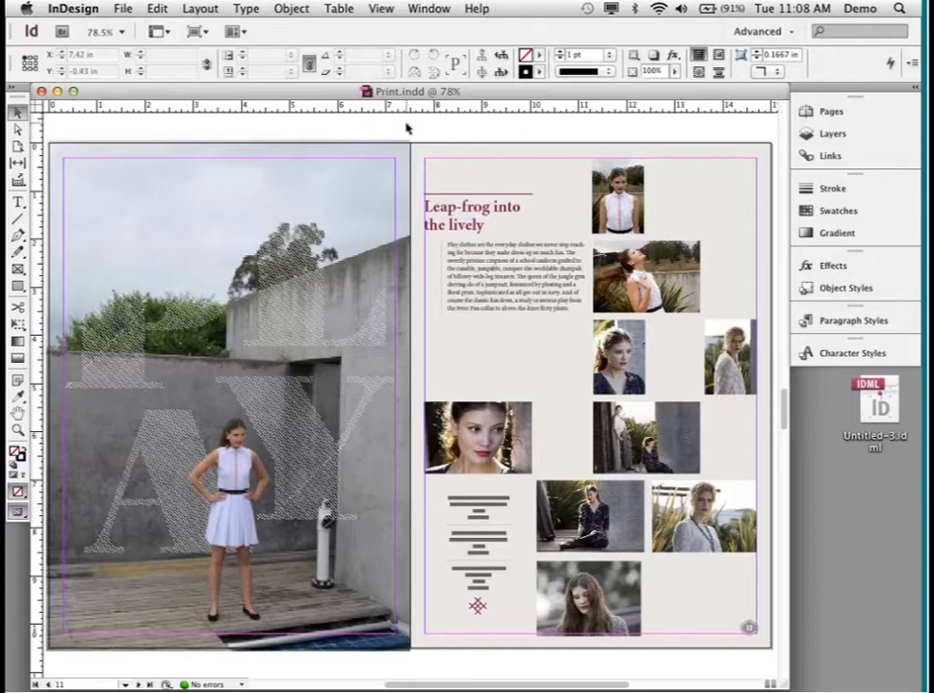
Start exporting the magazine document in EPUB format under the name Print to bring up the EPUB export options.
{"action": "left_click", "coordinate": [125, 9]}
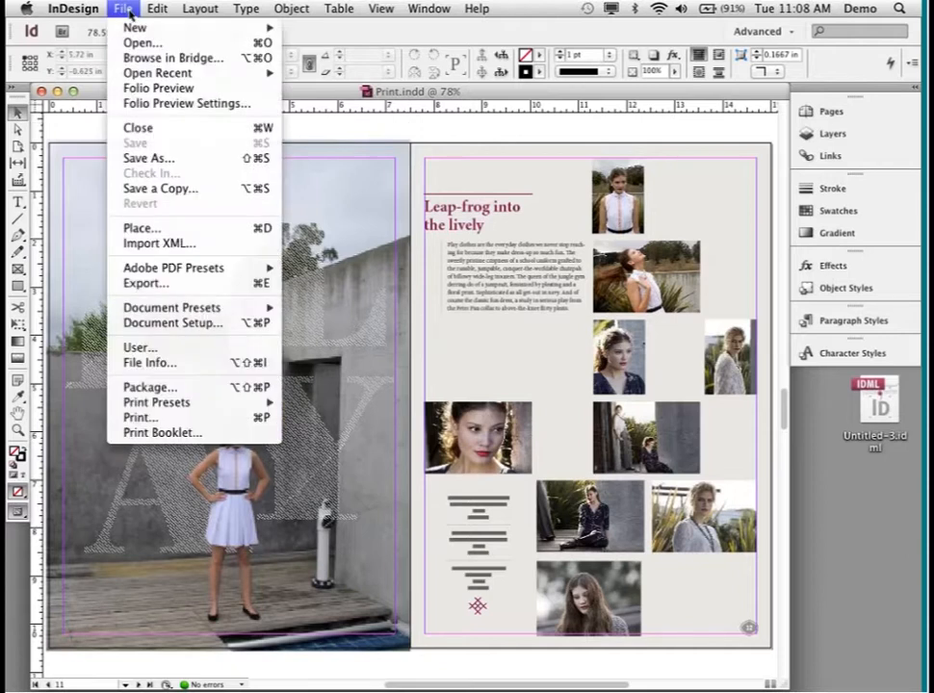
{"action": "left_click", "coordinate": [159, 284]}
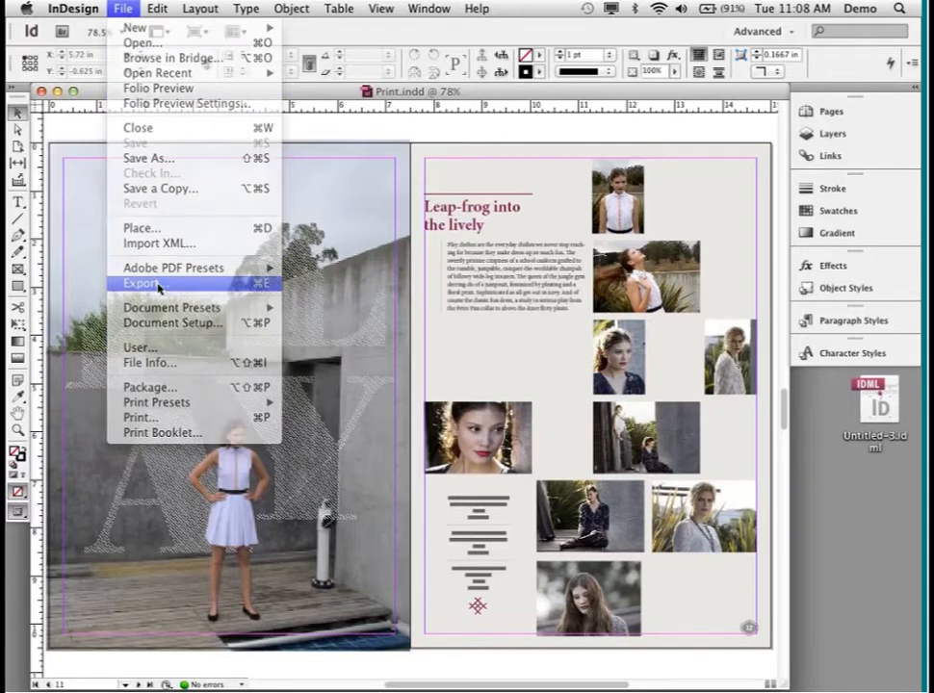
{"action": "left_click", "coordinate": [481, 393]}
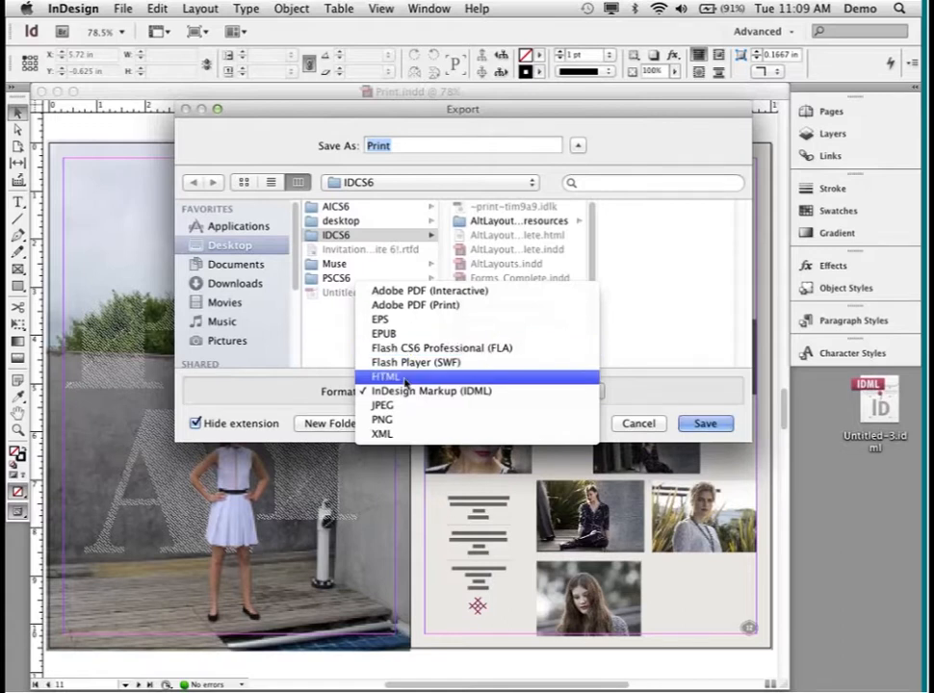
{"action": "left_click", "coordinate": [401, 337]}
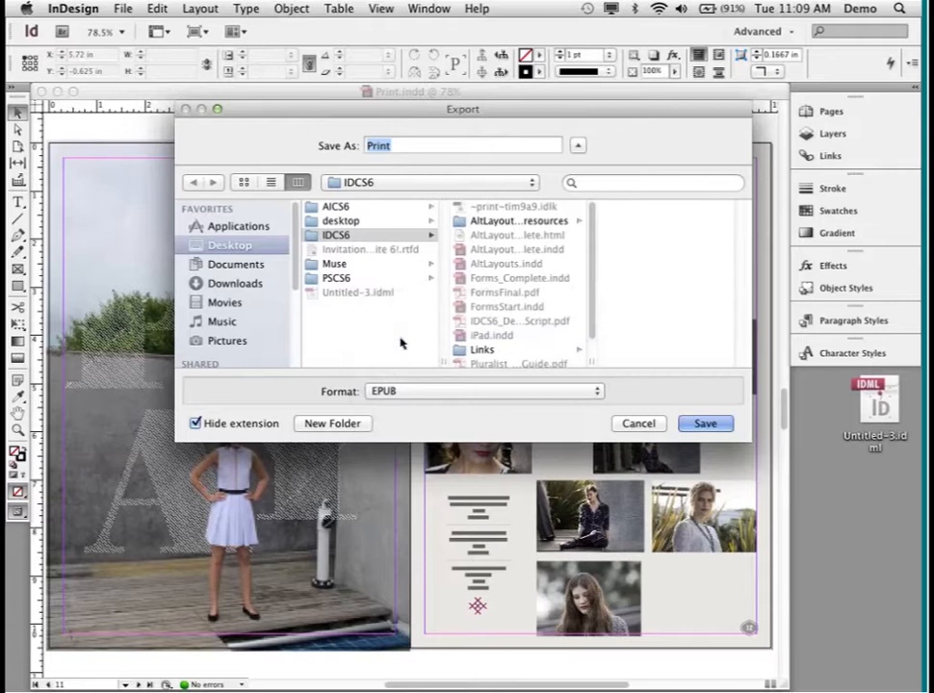
{"action": "left_click", "coordinate": [701, 425]}
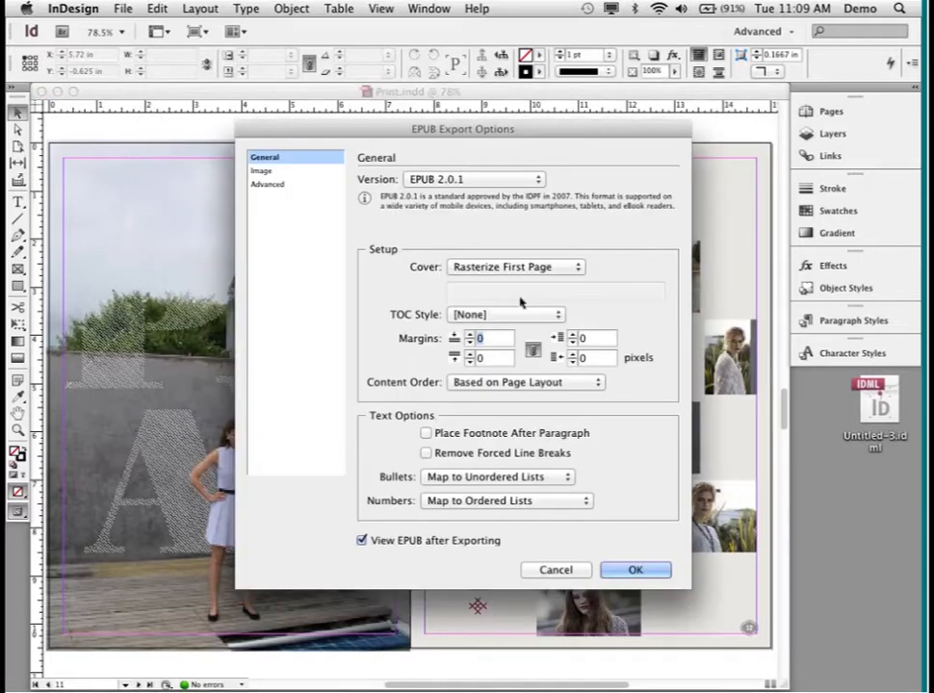
Try the EPUB 3.0 and EPUB 3.0 with Layout versions in the export options and cancel the export.
{"action": "left_click", "coordinate": [457, 180]}
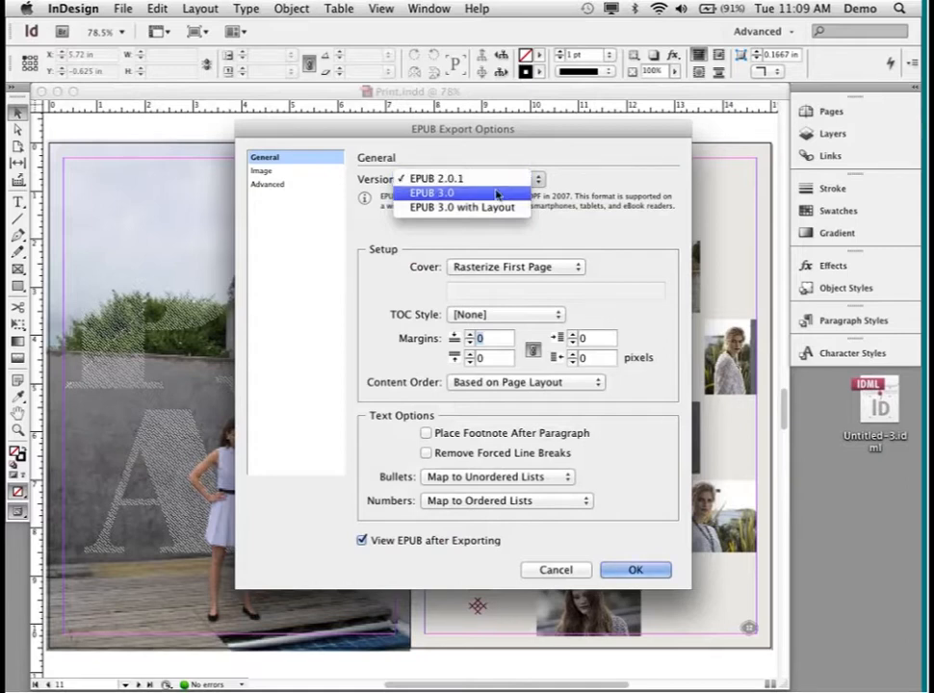
{"action": "left_click", "coordinate": [482, 193]}
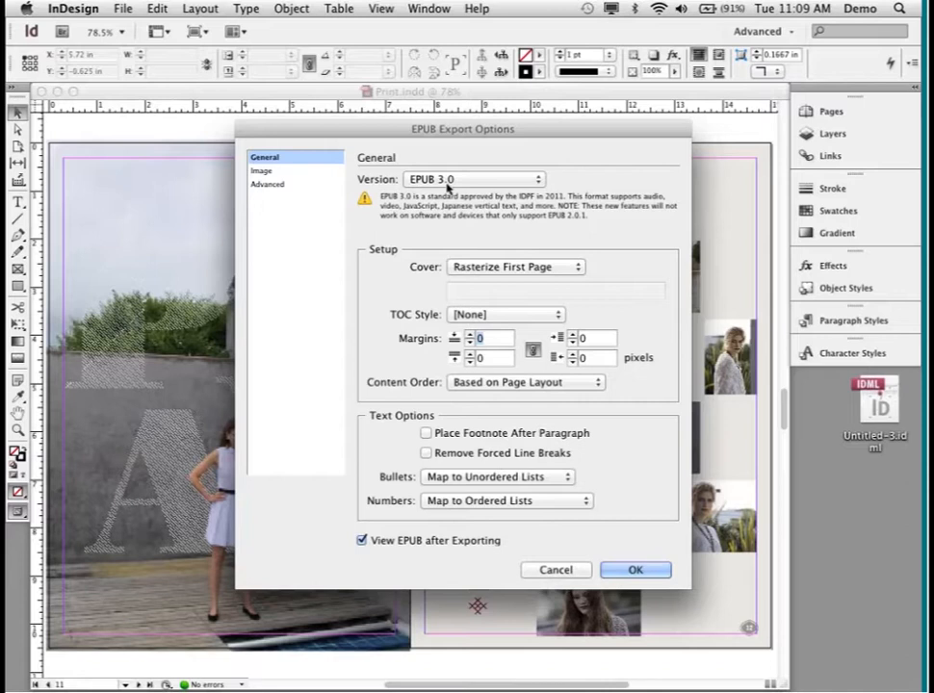
{"action": "left_click", "coordinate": [446, 182]}
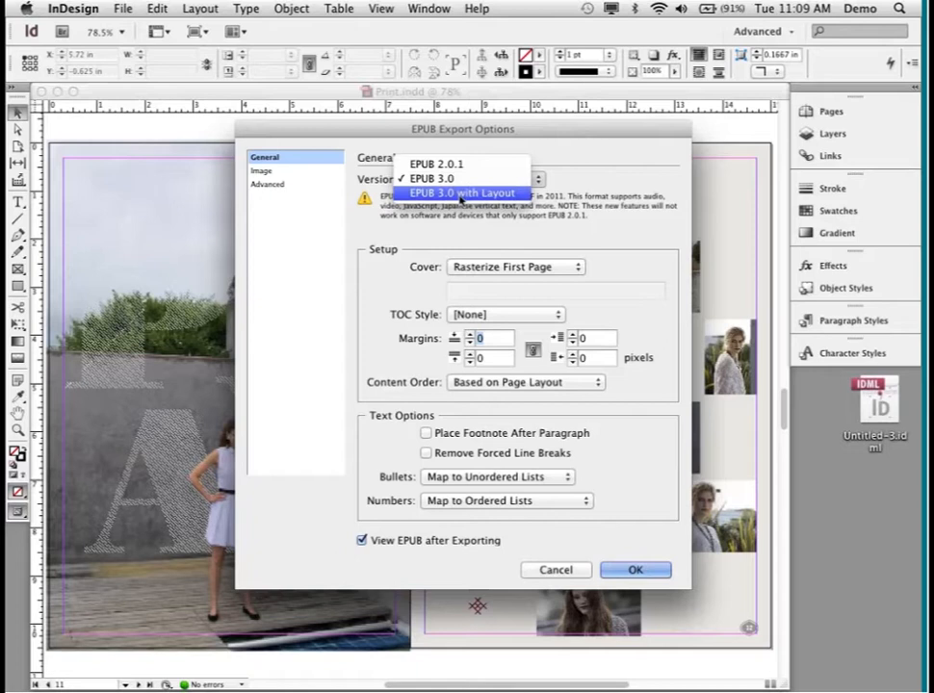
{"action": "left_click", "coordinate": [460, 193]}
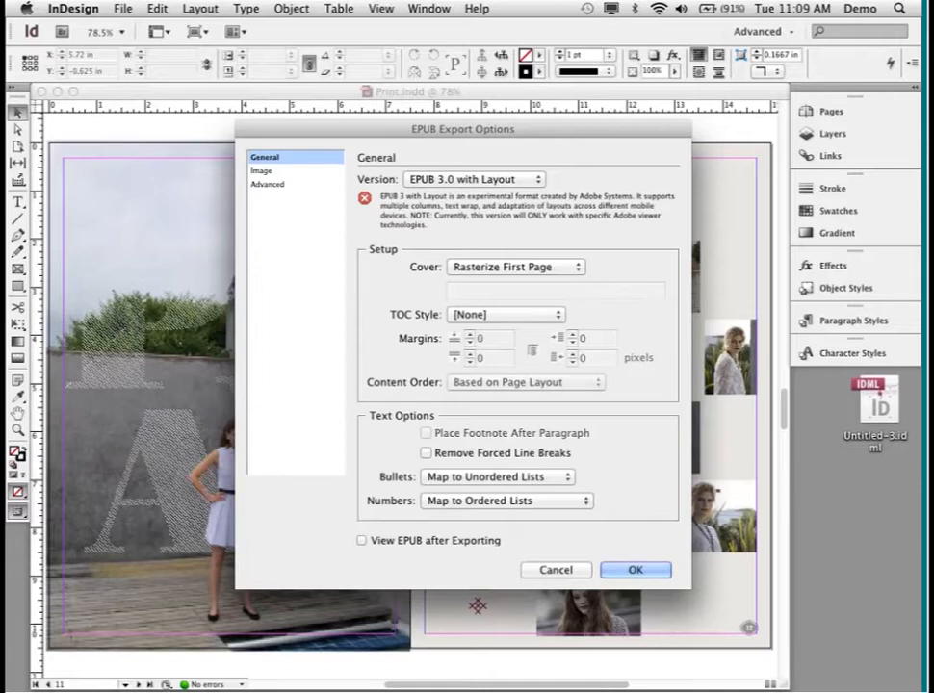
{"action": "left_click", "coordinate": [566, 570]}
Zoom out to 25% to examine the print spreads, and briefly select the items on the "Leap-frog into the lively" page.
{"action": "left_click", "coordinate": [413, 134]}
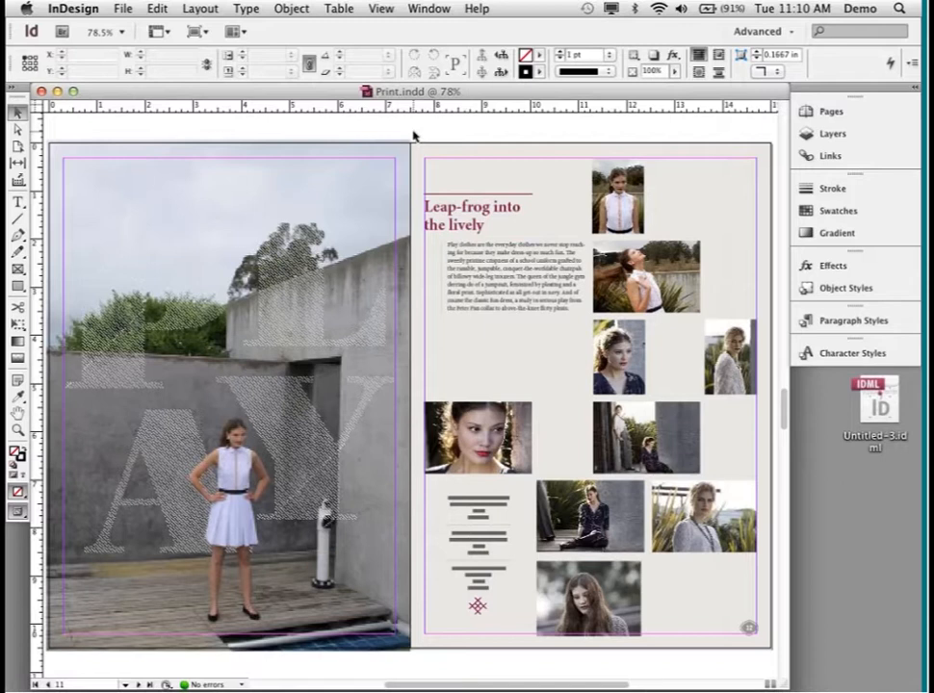
{"action": "type", "text": "75"}
{"action": "key", "text": "Return"}
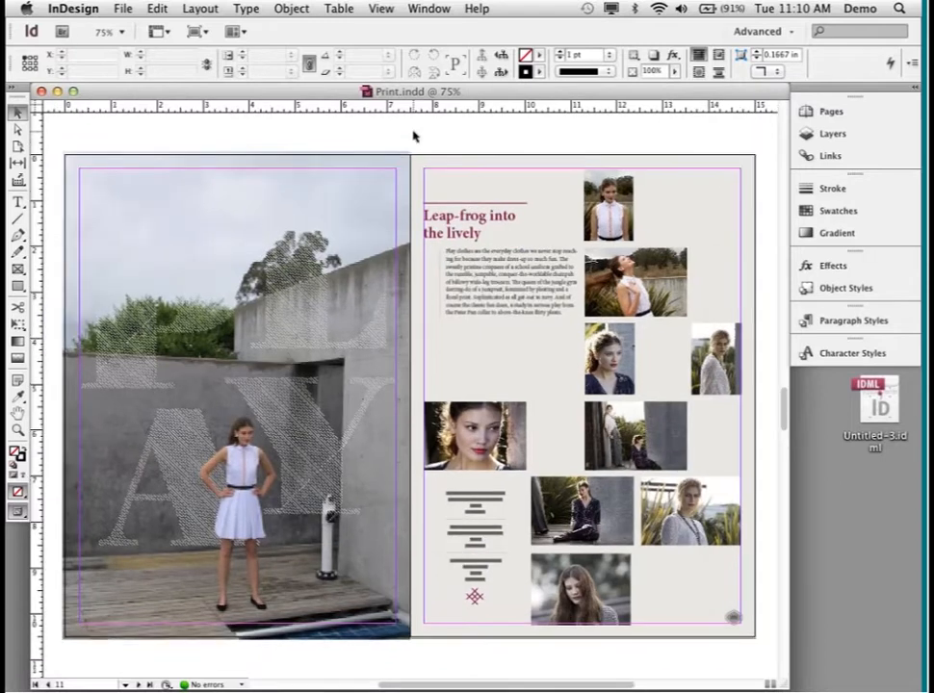
{"action": "key", "text": "super+minus"}
{"action": "key", "text": "super+minus"}
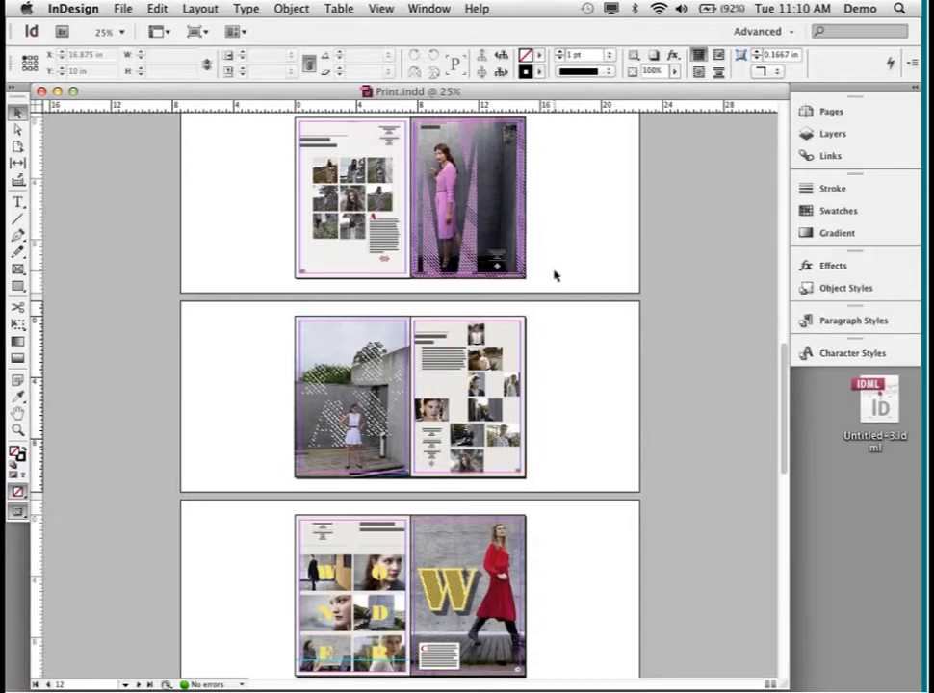
{"action": "left_click_drag", "start_coordinate": [546, 318], "coordinate": [428, 431]}
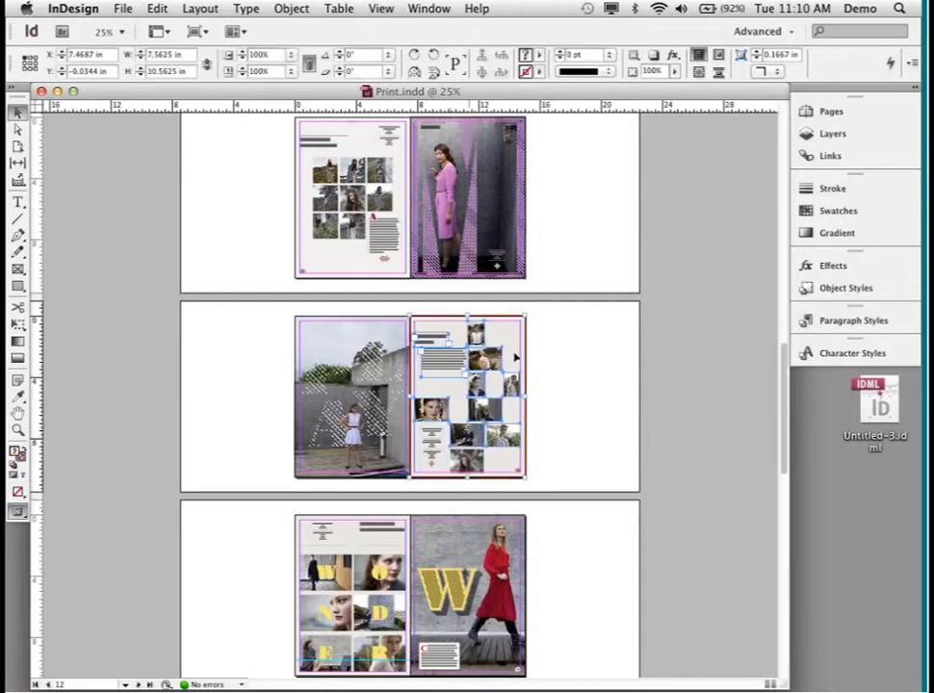
{"action": "left_click", "coordinate": [560, 223]}
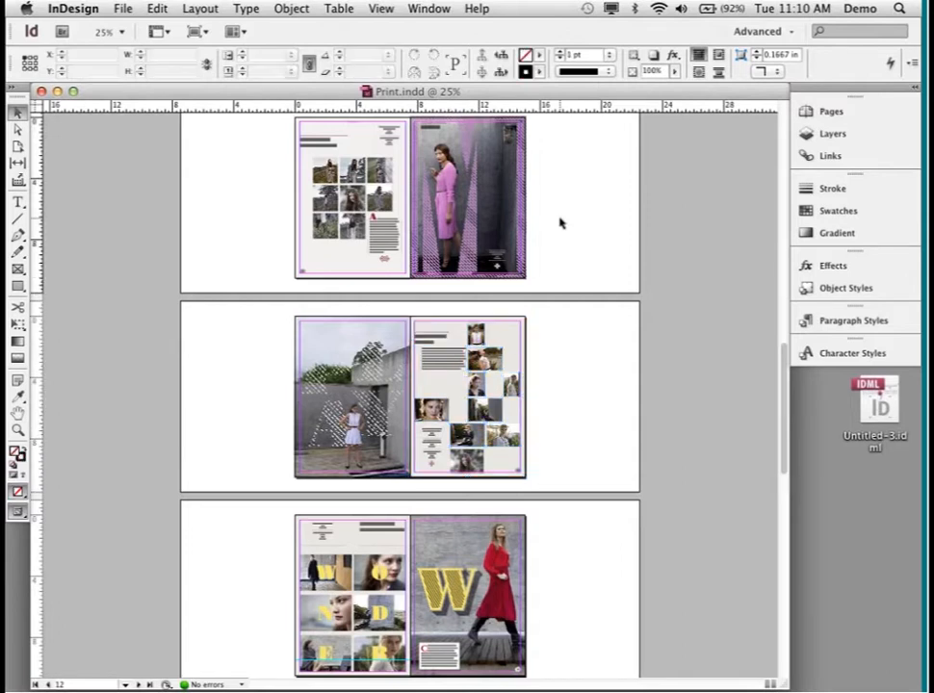
Open iPad.indd from the IDCS6 folder without updating its modified links, and zoom out to 12.5% to show its pages.
{"action": "key", "text": "super+e"}
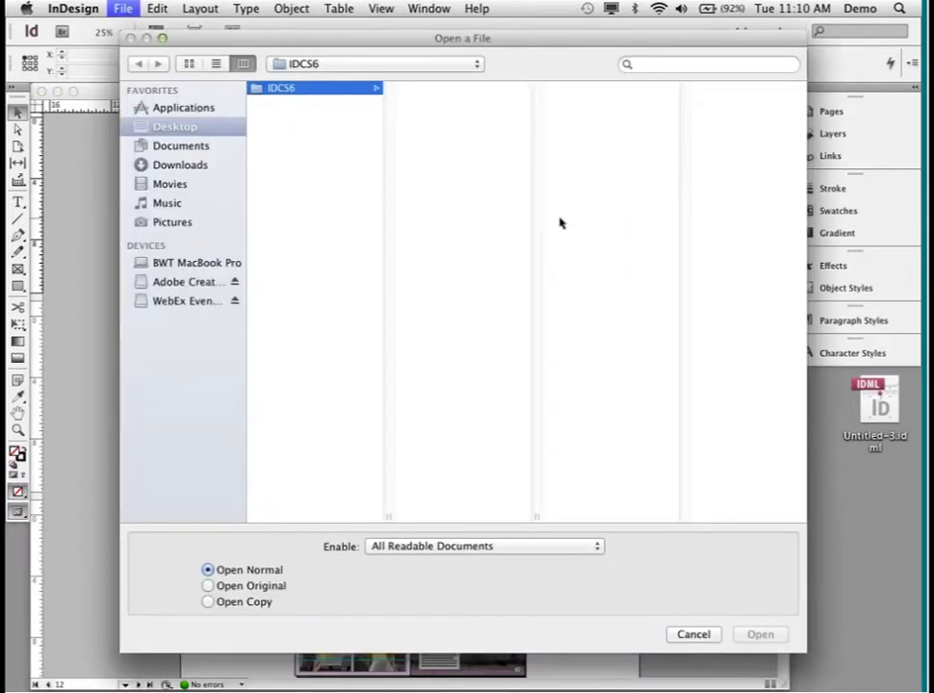
{"action": "double_click", "coordinate": [441, 217]}
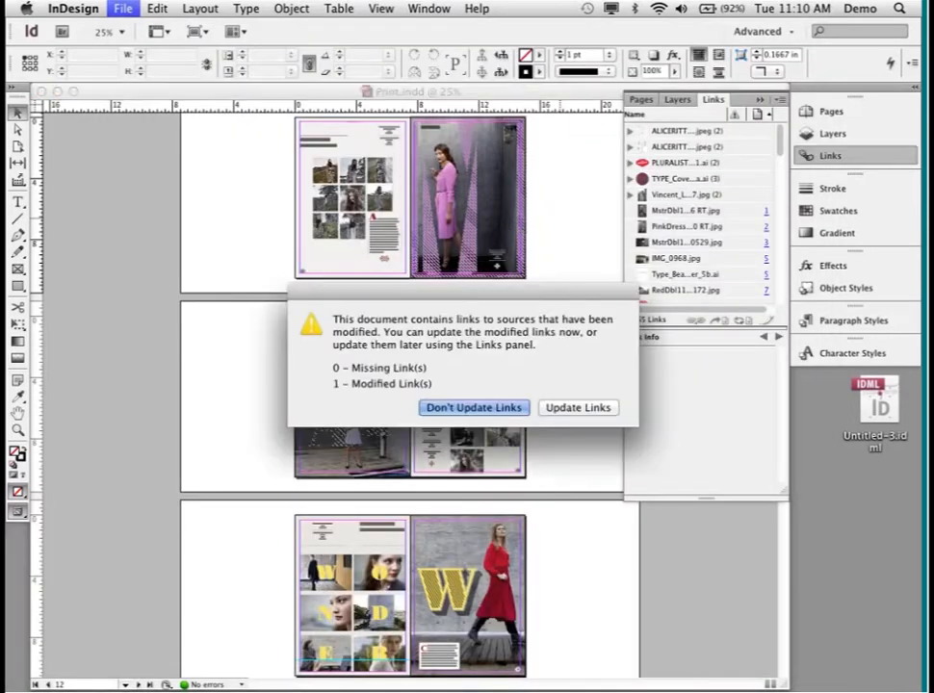
{"action": "key", "text": "Return"}
{"action": "key", "text": "super+minus"}
{"action": "key", "text": "super+minus"}
{"action": "key", "text": "super+minus"}
{"action": "key", "text": "super+minus"}
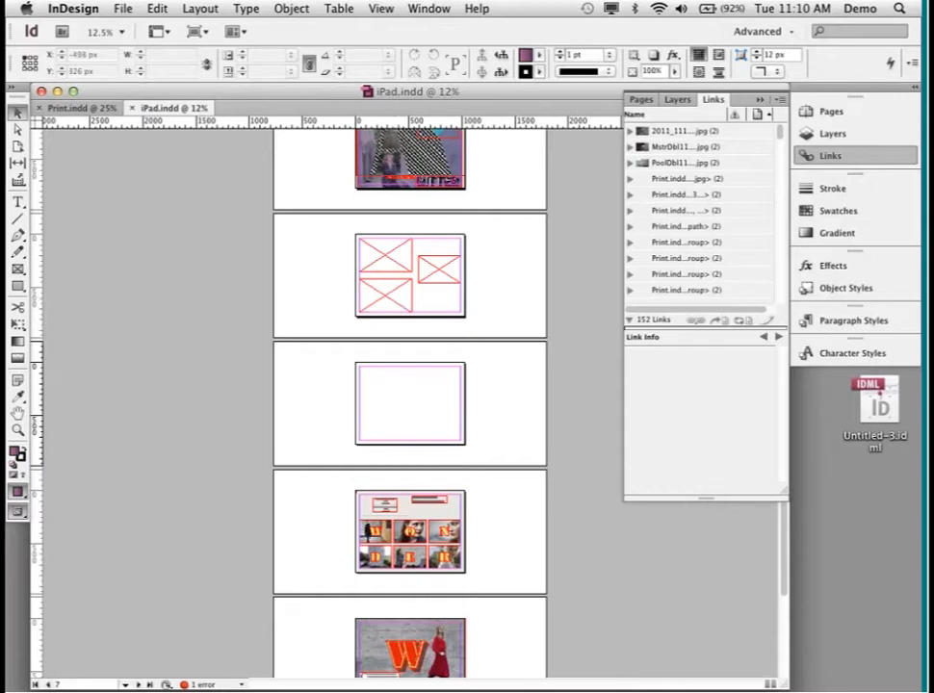
Activate the Content Collector tool for gathering print layout items and switch to the Content Placer tool to place them in the iPad document.
{"action": "left_click", "coordinate": [17, 180]}
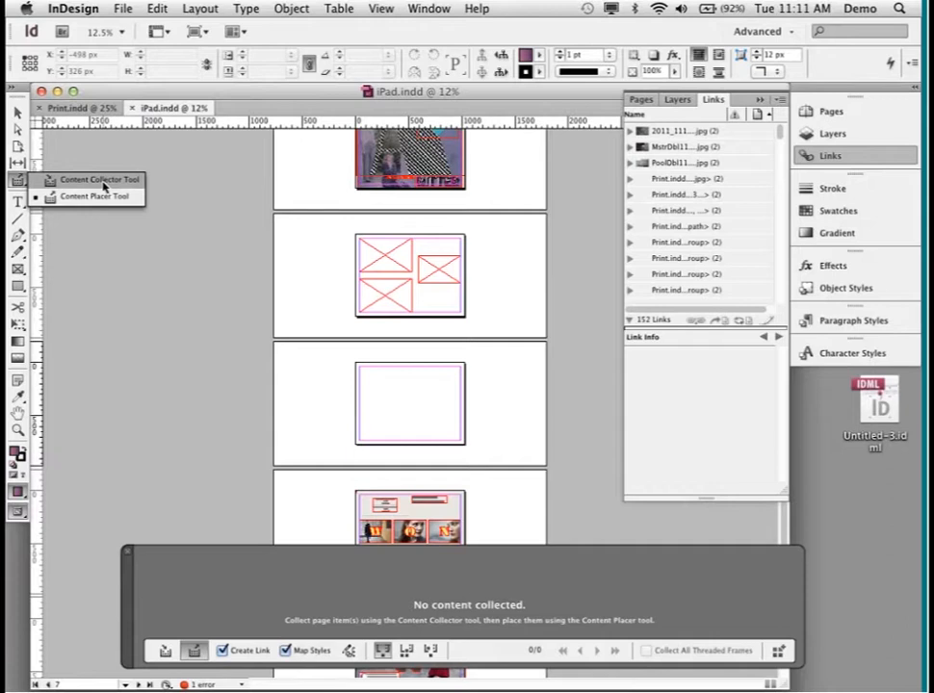
{"action": "left_click", "coordinate": [104, 185]}
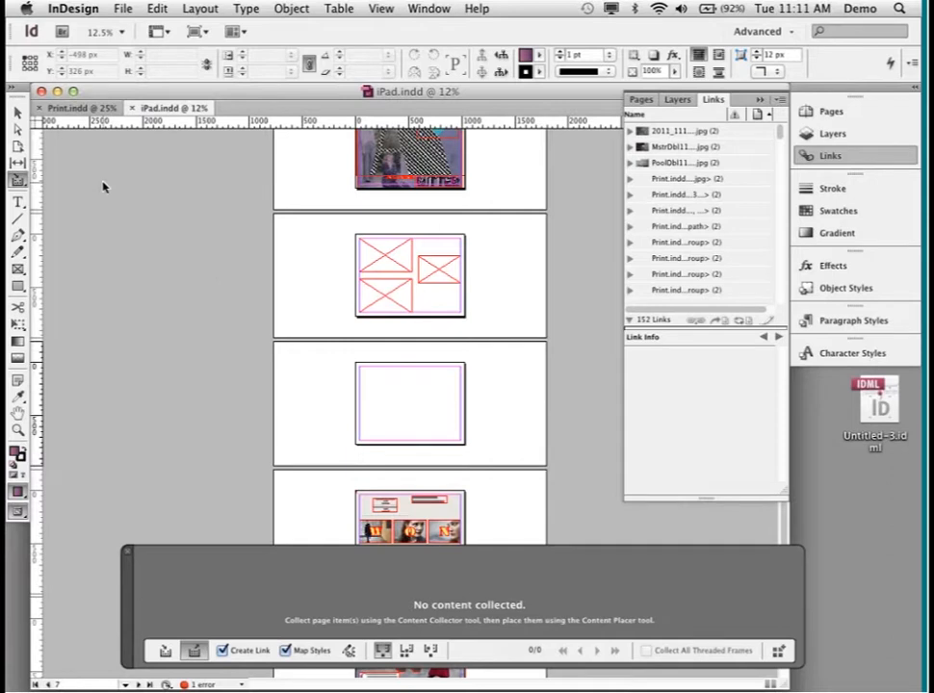
{"action": "key", "text": "b"}
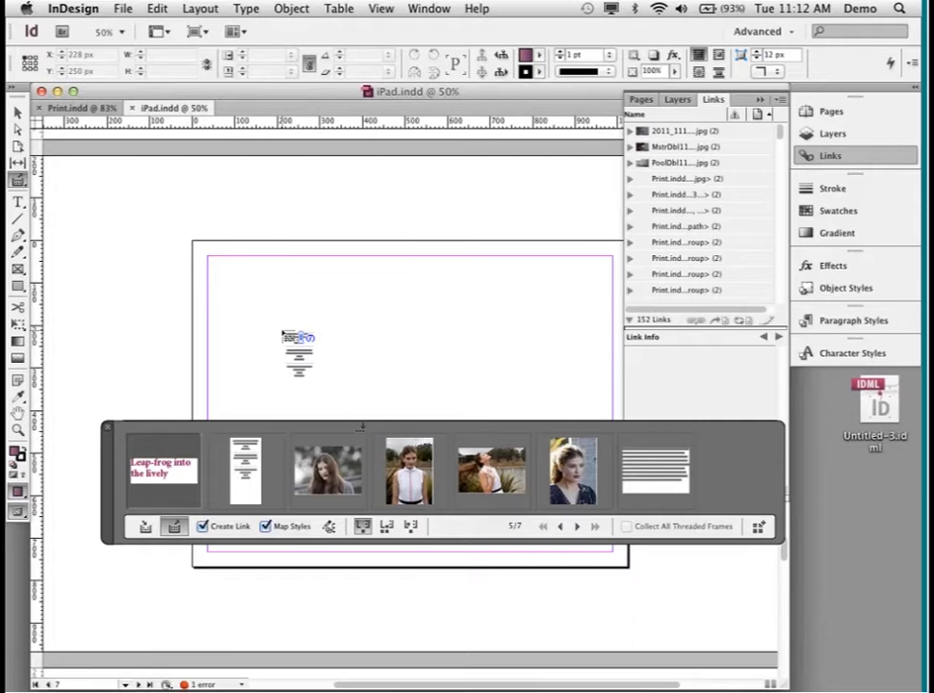
Place the collected grey portrait, white-blouse profile and navy-dress portrait in a row on the blank iPad page, at about X 70, 320 and 556 px.
{"action": "key", "text": "Right"}
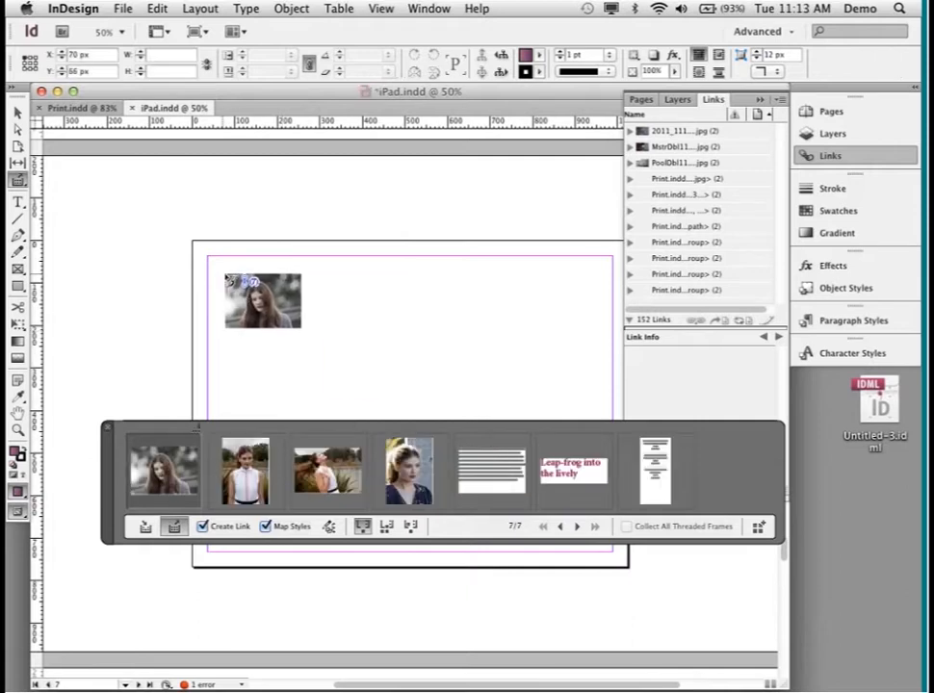
{"action": "left_click", "coordinate": [222, 270]}
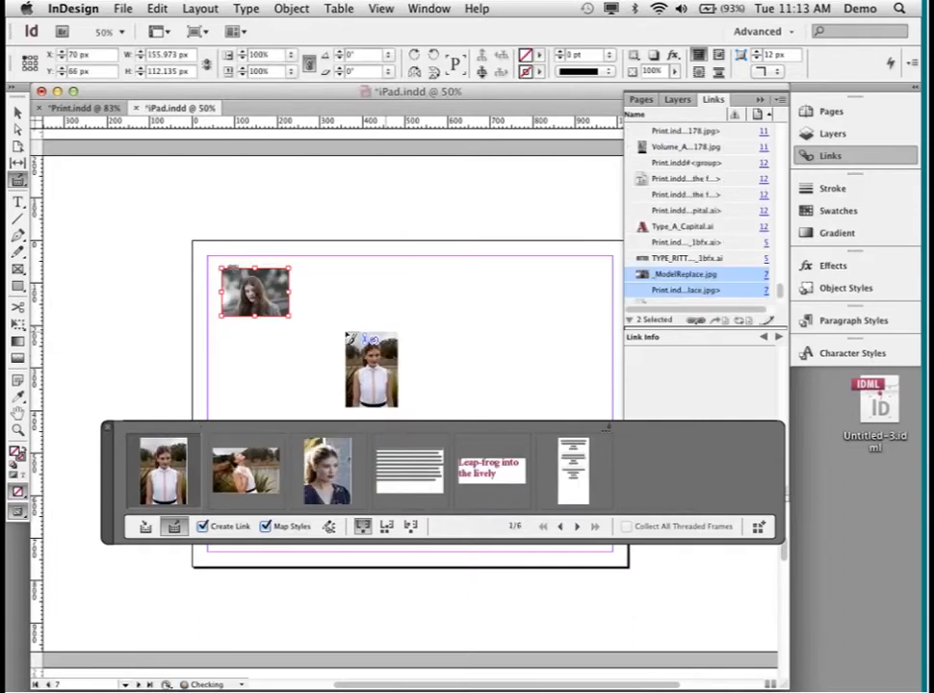
{"action": "key", "text": "Right"}
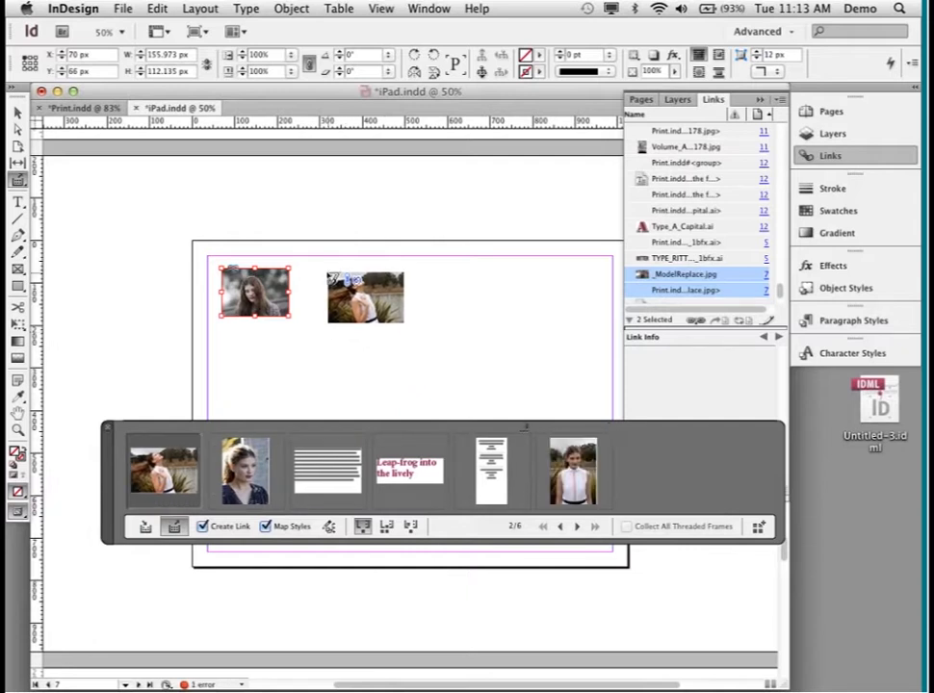
{"action": "left_click", "coordinate": [328, 268]}
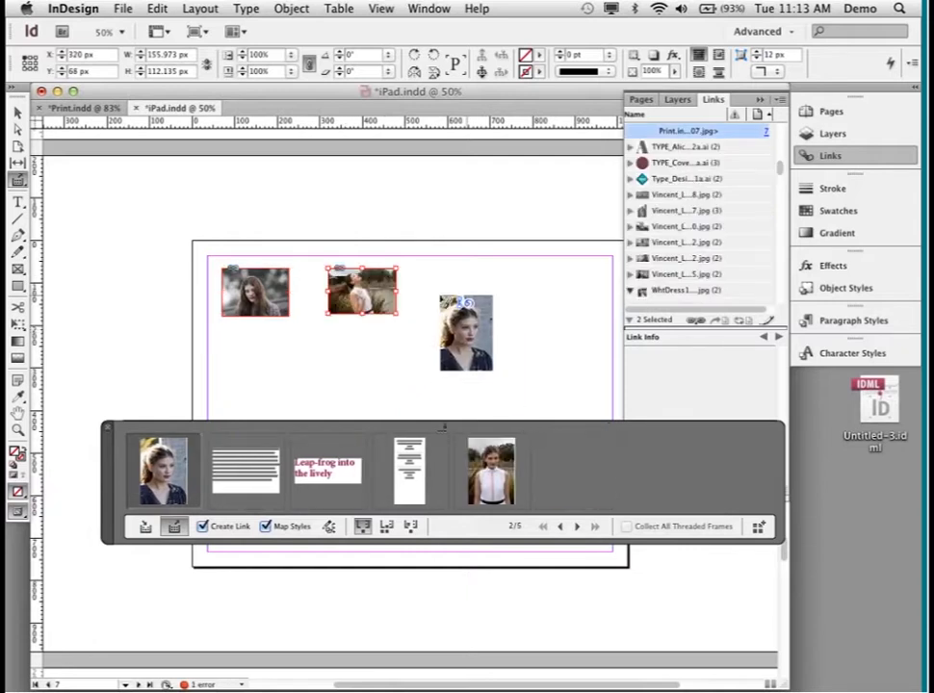
{"action": "left_click", "coordinate": [428, 275]}
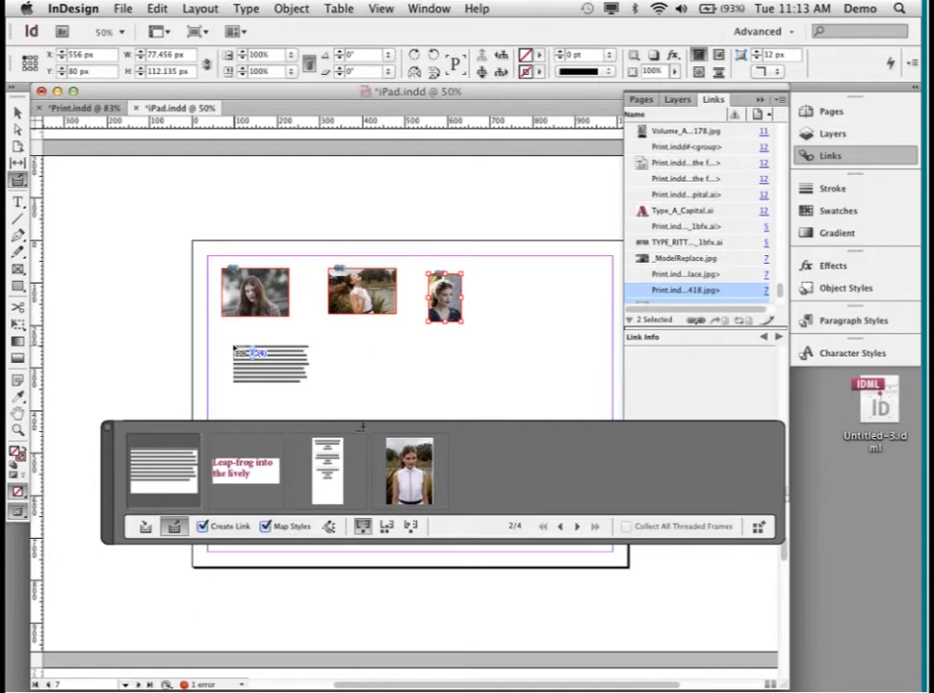
Place the body text, "Leap-frog into the lively" heading, price list and white-blouse portrait on the iPad page, the last three at about X 386, 732 and 874 px.
{"action": "left_click_drag", "start_coordinate": [232, 345], "coordinate": [321, 404]}
{"action": "left_click_drag", "start_coordinate": [357, 342], "coordinate": [547, 410]}
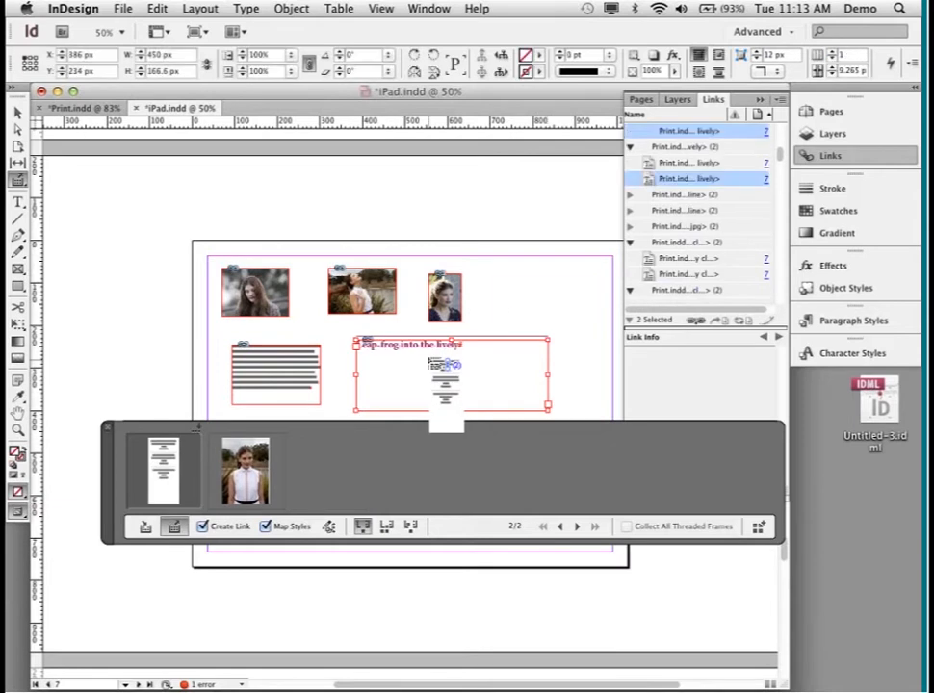
{"action": "left_click_drag", "start_coordinate": [503, 264], "coordinate": [550, 368]}
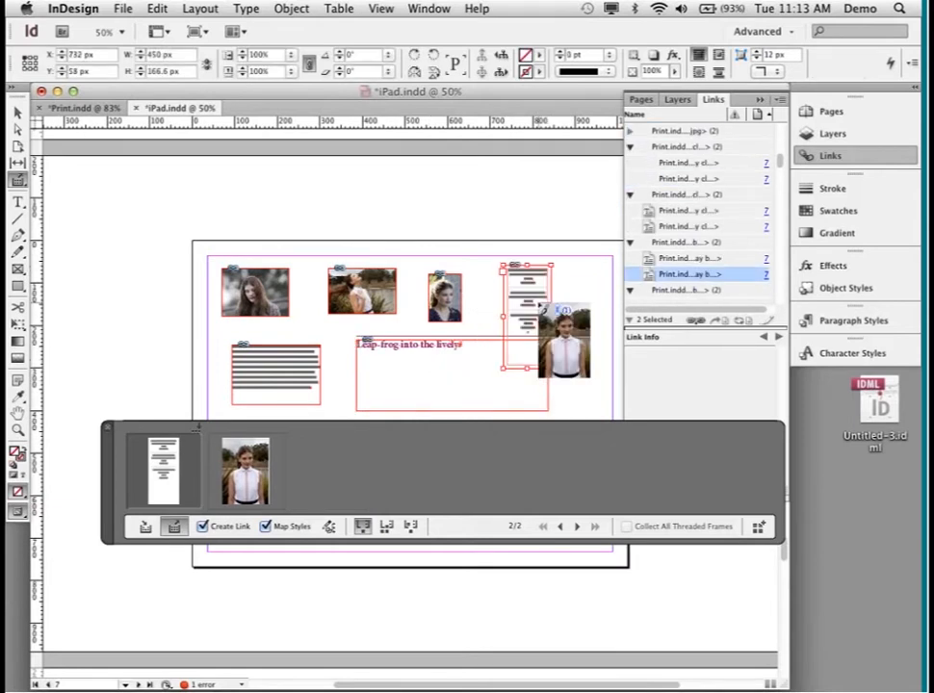
{"action": "left_click_drag", "start_coordinate": [563, 272], "coordinate": [597, 322]}
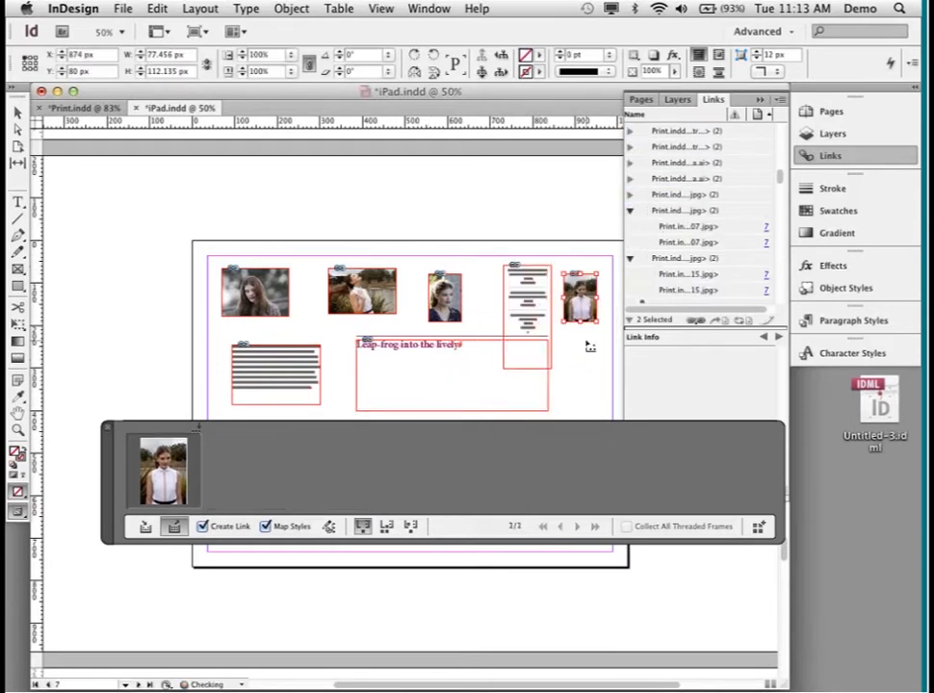
{"action": "key", "text": "Escape"}
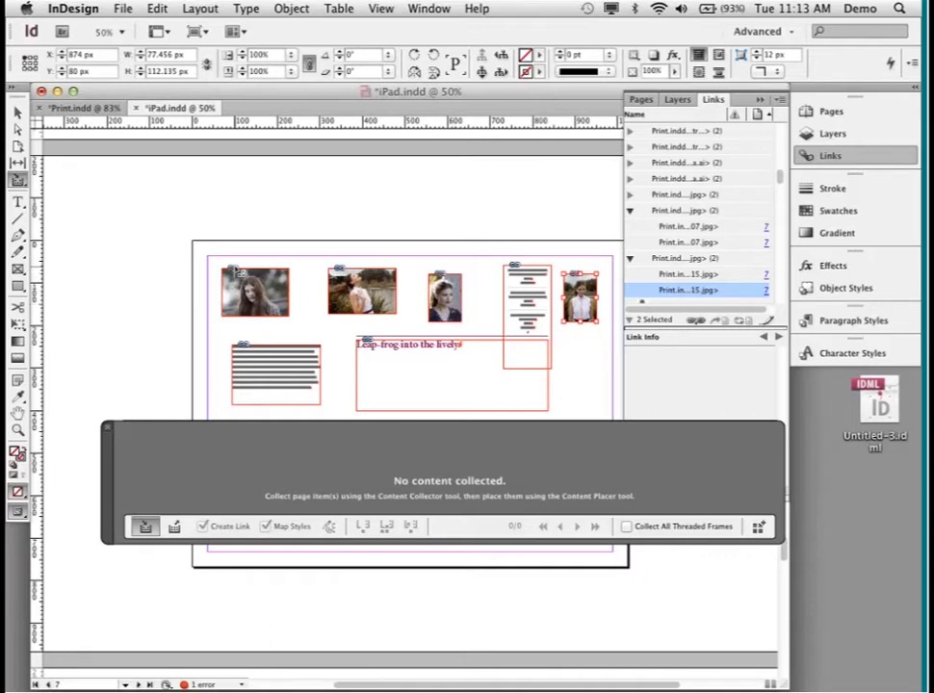
Magnify the placed white-blouse portrait to 400% to examine the link badge on its frame, and fit the whole page in view.
{"action": "key", "text": "super+equal"}
{"action": "key", "text": "super+equal"}
{"action": "key", "text": "super+equal"}
{"action": "key", "text": "super+equal"}
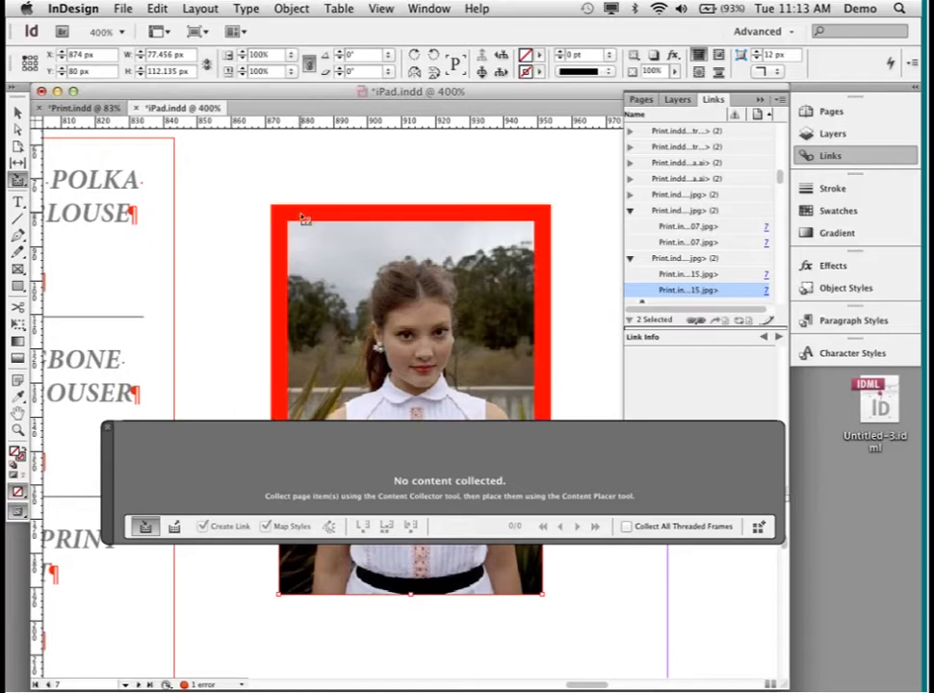
{"action": "key", "text": "v"}
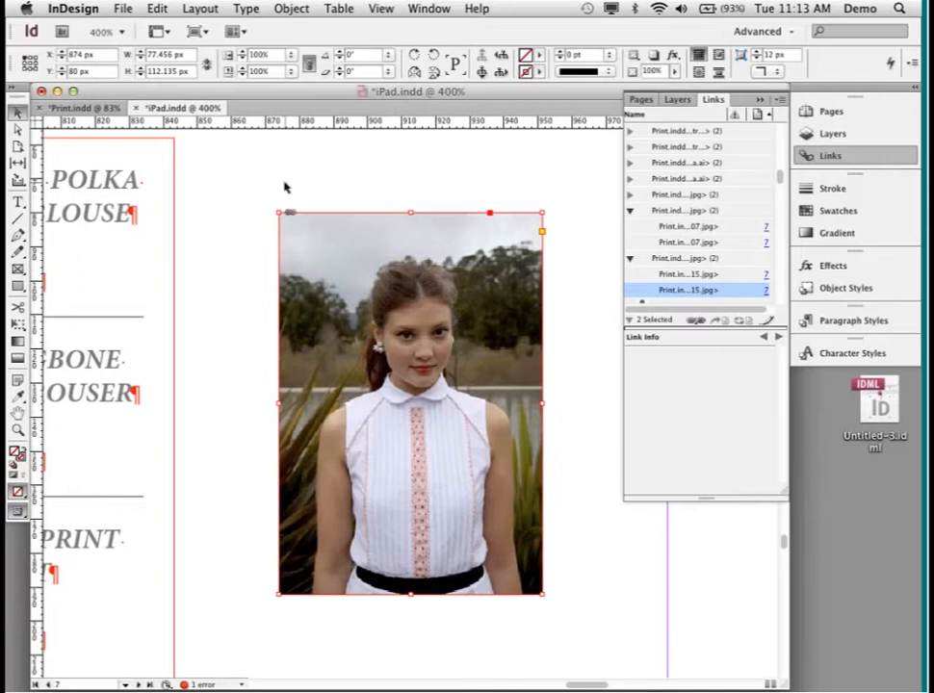
{"action": "mouse_move", "coordinate": [295, 216]}
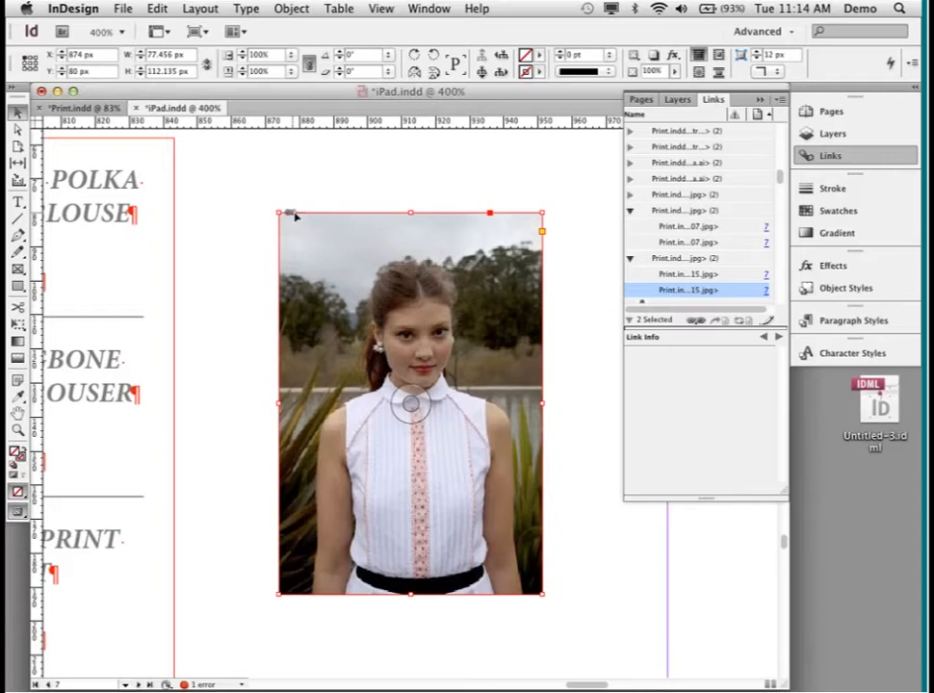
{"action": "key", "text": "super+0"}
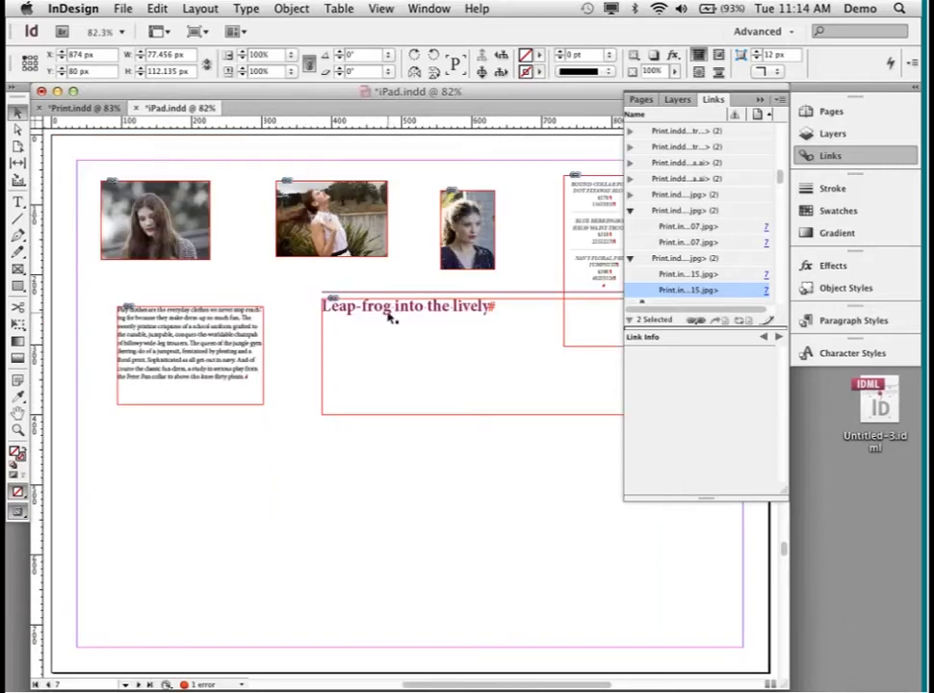
Return to Print.indd and look through its spreads at 25%, from the Spring cover to the "Beauty Meaning Play and Wonder" spread.
{"action": "left_click", "coordinate": [81, 109]}
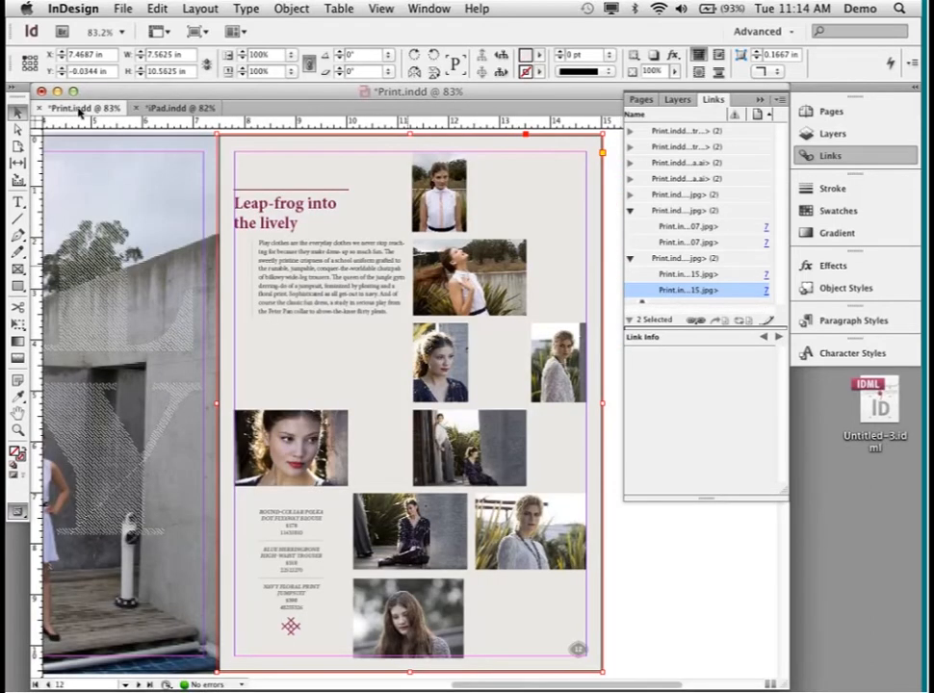
{"action": "key", "text": "super+alt+0"}
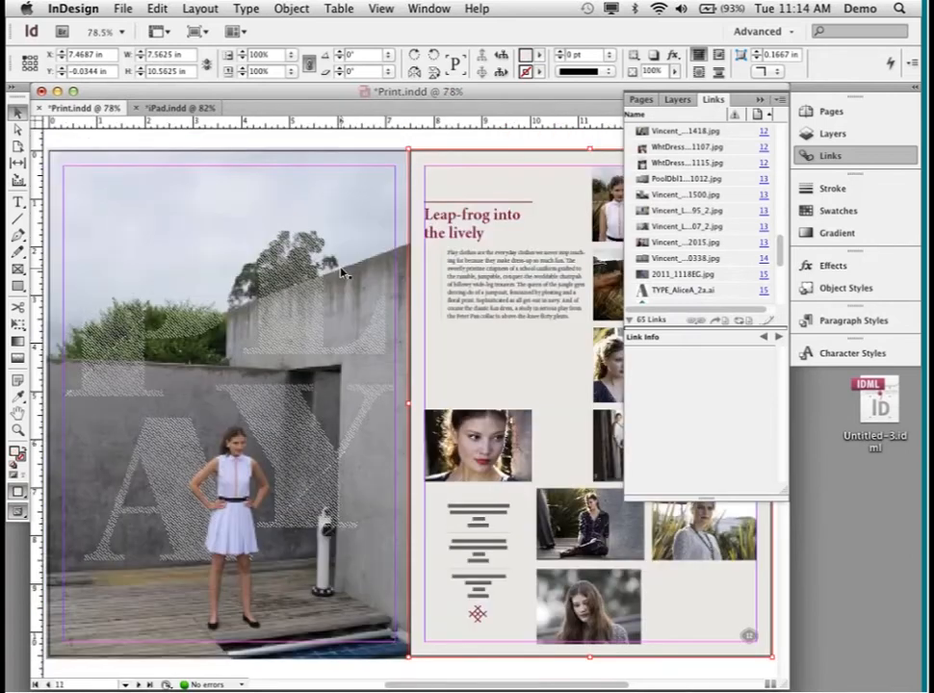
{"action": "key", "text": "super+minus"}
{"action": "key", "text": "super+minus"}
{"action": "key", "text": "super+minus"}
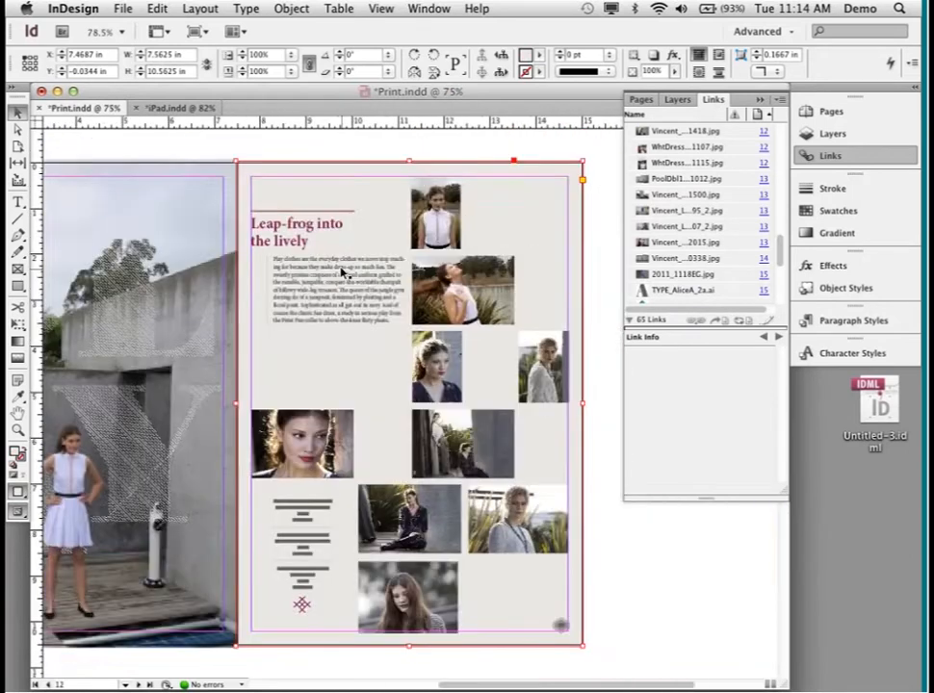
{"action": "scroll", "coordinate": [378, 514], "scroll_direction": "up", "scroll_amount": 3}
{"action": "scroll", "coordinate": [372, 495], "scroll_direction": "up", "scroll_amount": 15}
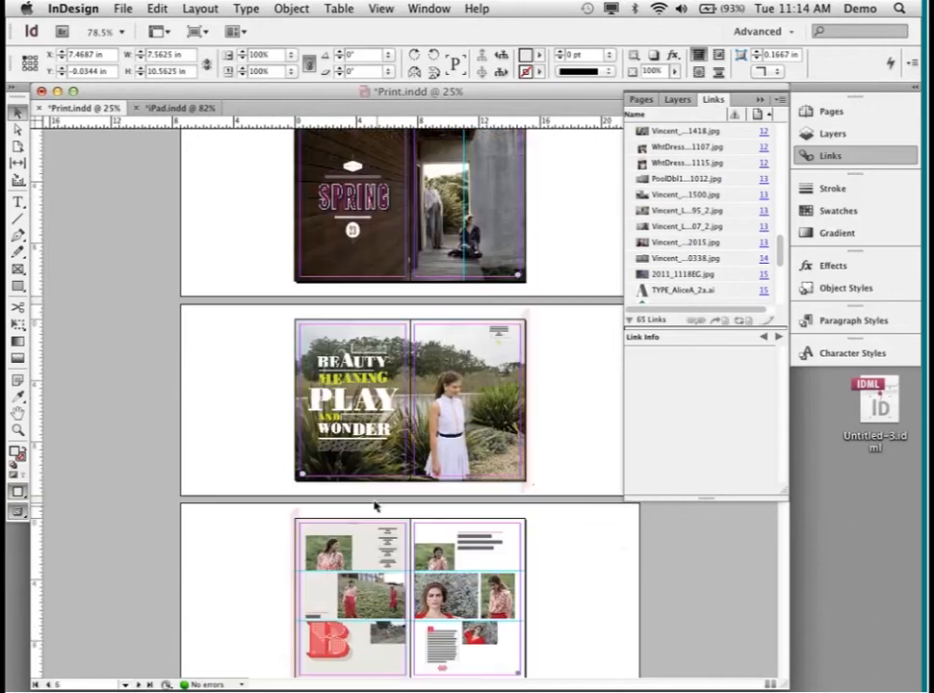
{"action": "scroll", "coordinate": [371, 495], "scroll_direction": "down", "scroll_amount": 5}
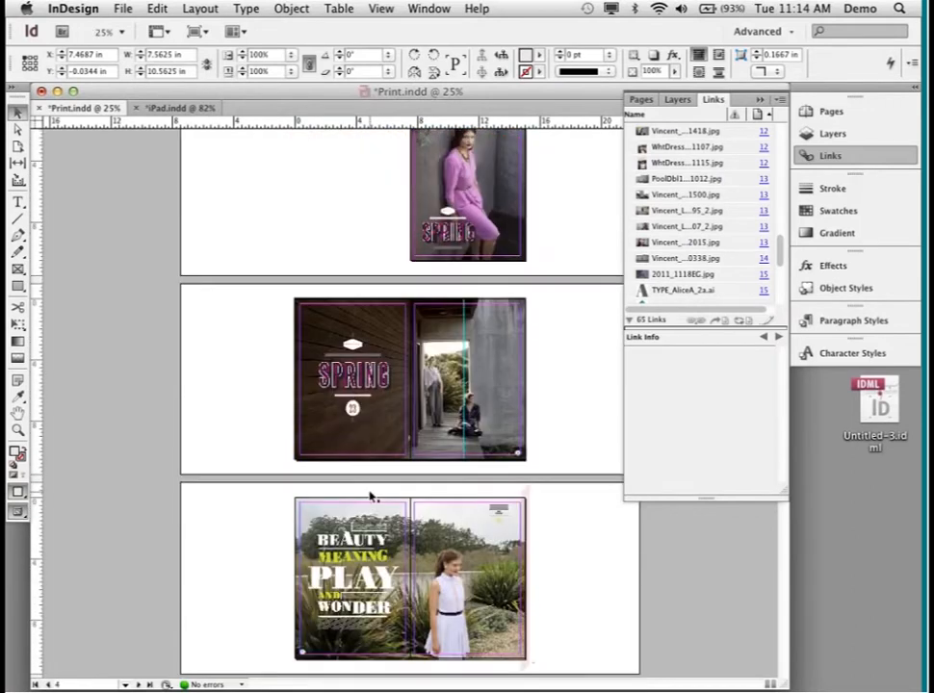
{"action": "scroll", "coordinate": [371, 496], "scroll_direction": "down", "scroll_amount": 3}
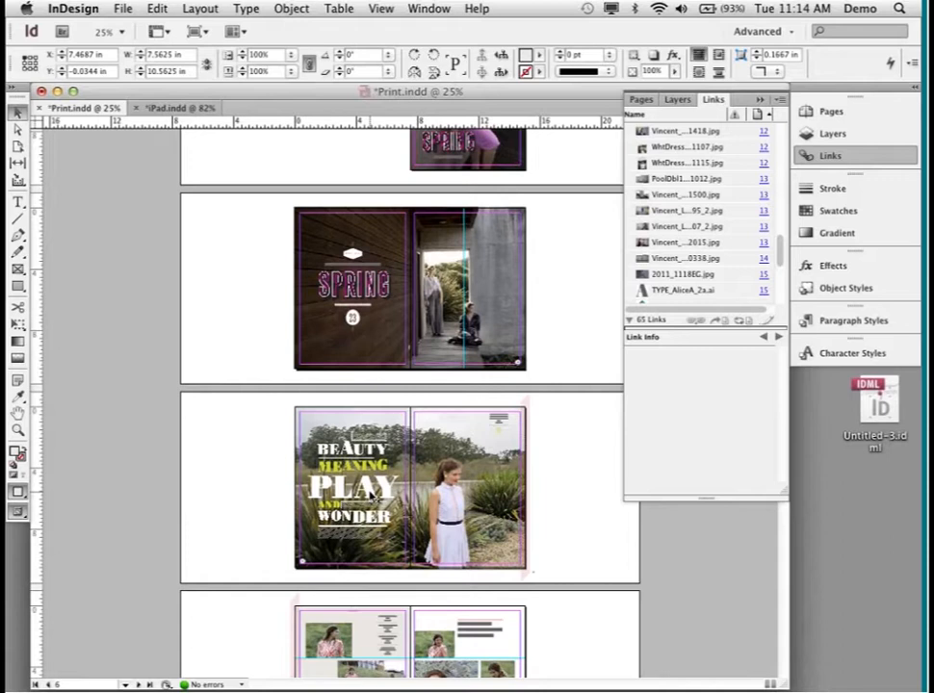
{"action": "scroll", "coordinate": [371, 492], "scroll_direction": "down", "scroll_amount": 2}
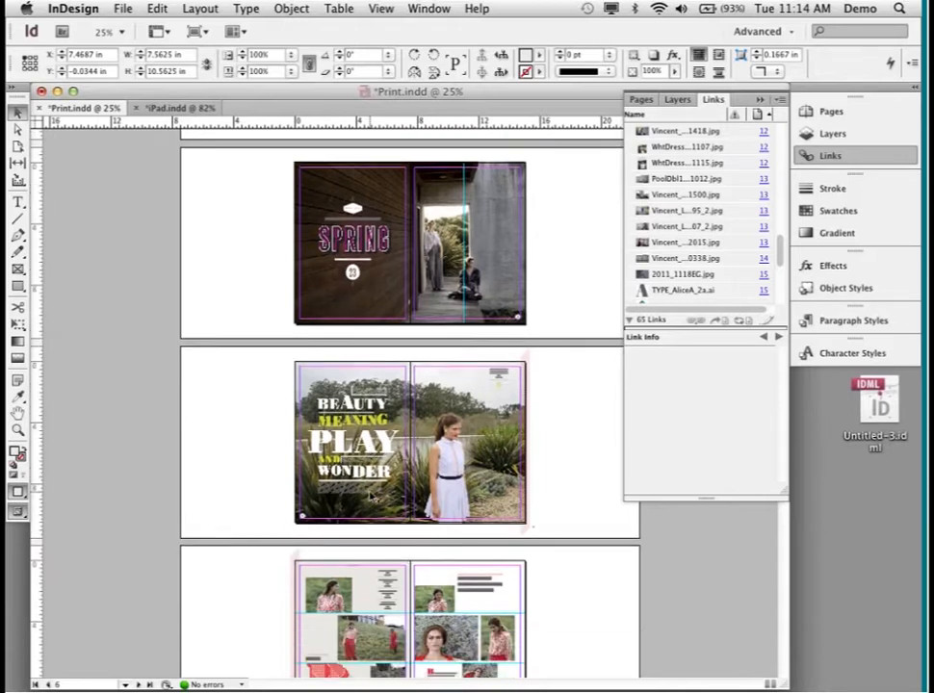
Collect all items of the "Designer Profile" page 15 as a single set with the Content Collector tool.
{"action": "scroll", "coordinate": [370, 494], "scroll_direction": "down", "scroll_amount": 10}
{"action": "scroll", "coordinate": [370, 496], "scroll_direction": "down", "scroll_amount": 2}
{"action": "scroll", "coordinate": [371, 496], "scroll_direction": "up", "scroll_amount": 6}
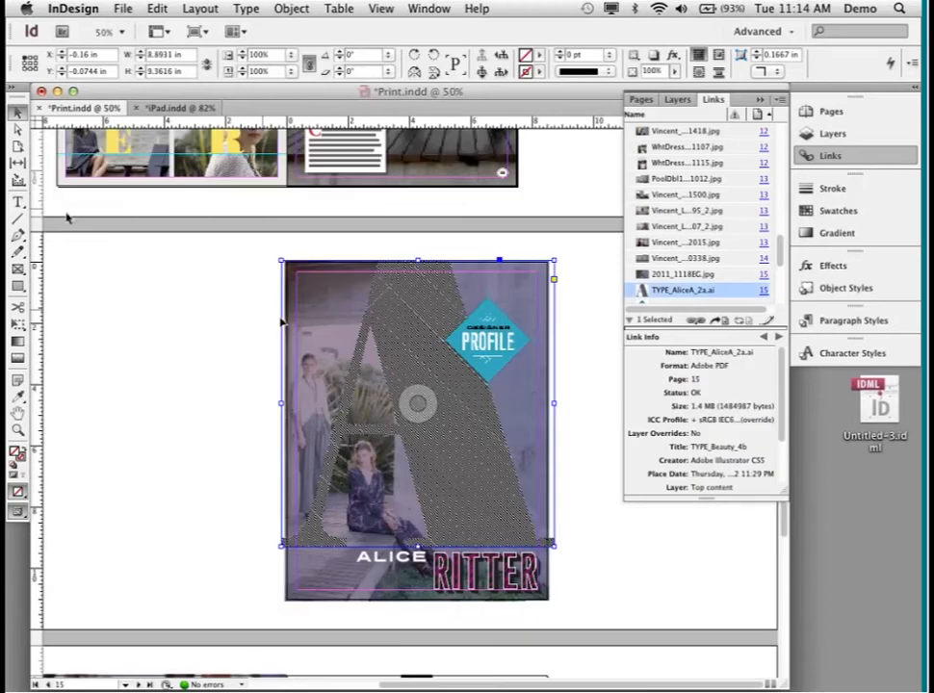
{"action": "key", "text": "b"}
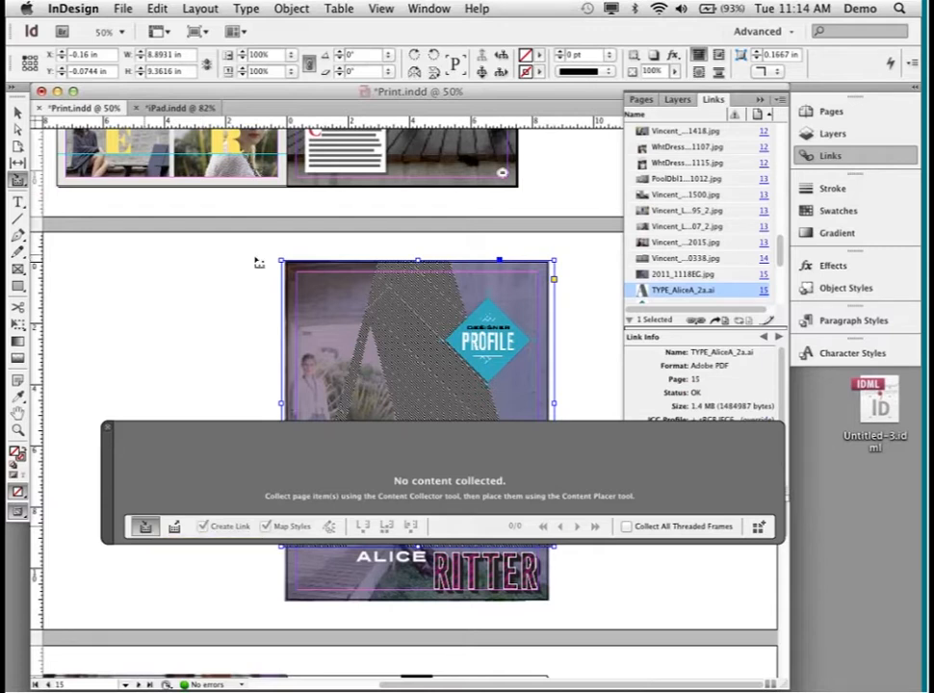
{"action": "left_click_drag", "start_coordinate": [263, 246], "coordinate": [459, 420]}
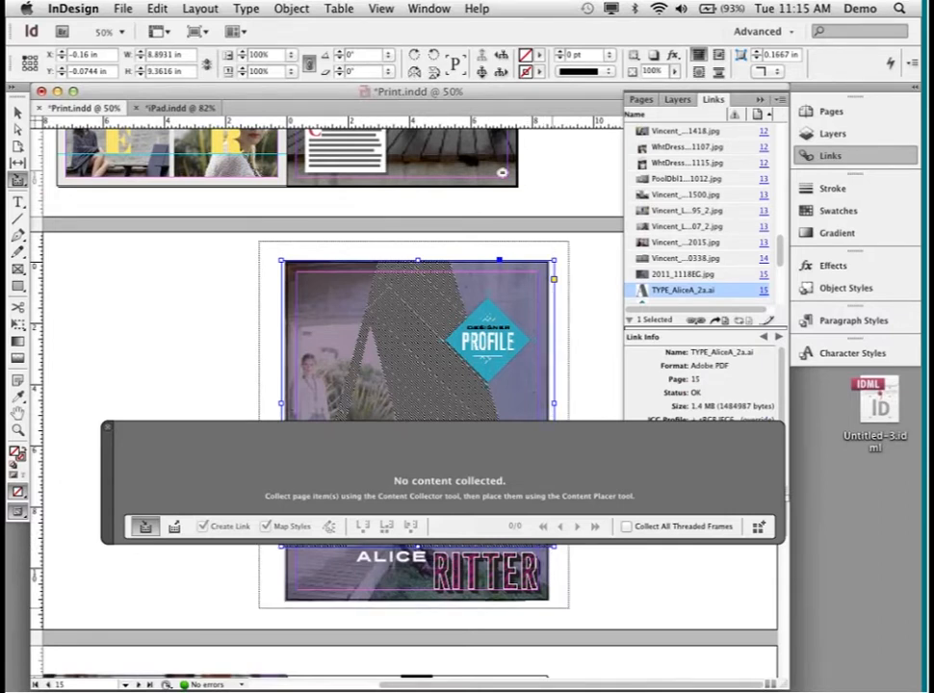
{"action": "left_click", "coordinate": [487, 573]}
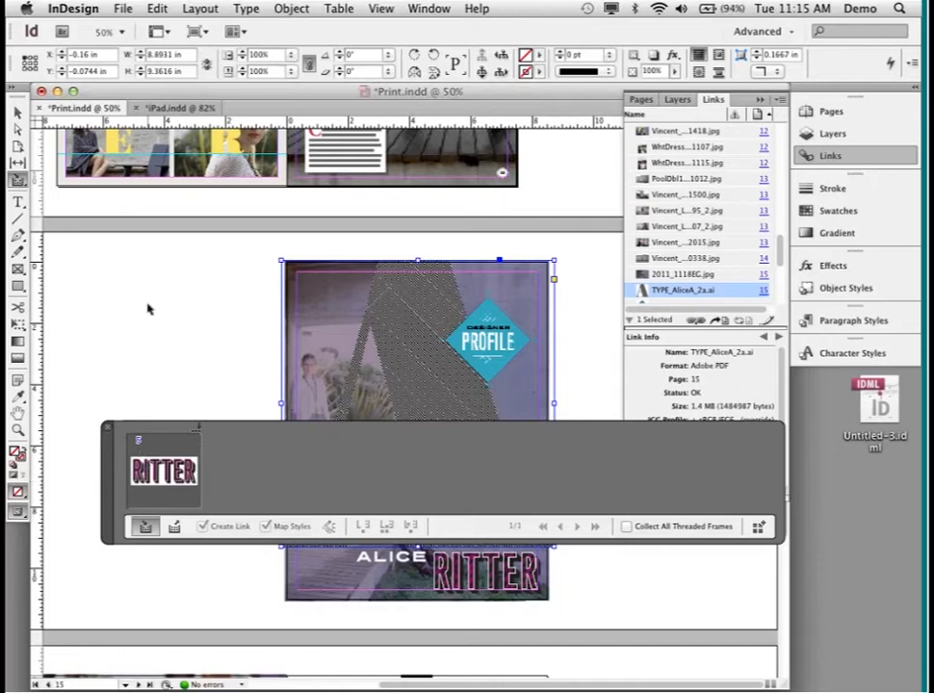
Switch to iPad.indd and load the collected profile page set into the Content Placer over the blank page 10.
{"action": "key", "text": "b"}
{"action": "key", "text": "super+grave"}
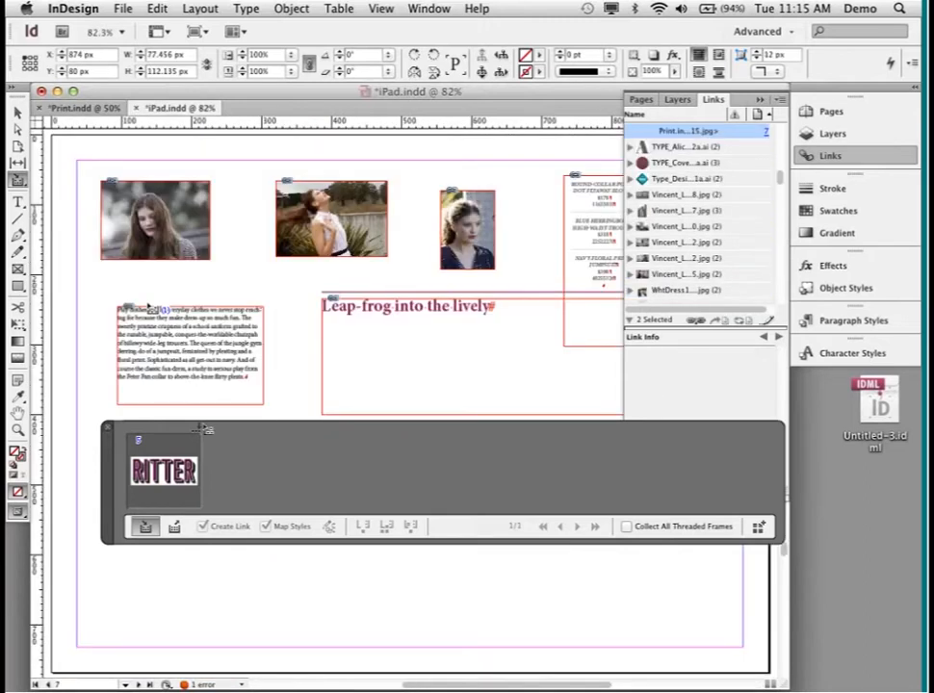
{"action": "left_click", "coordinate": [174, 527]}
{"action": "left_click", "coordinate": [117, 176]}
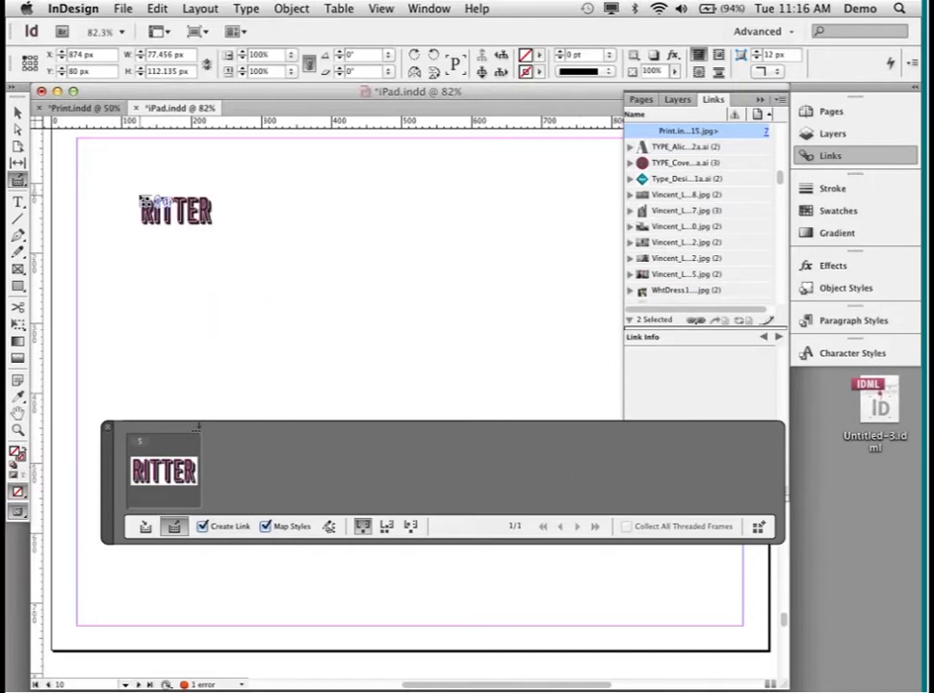
Place the profile page set on iPad page 10 from the upper-left margin corner at X 36, Y 36 px, about 952 px wide.
{"action": "key", "text": "Escape"}
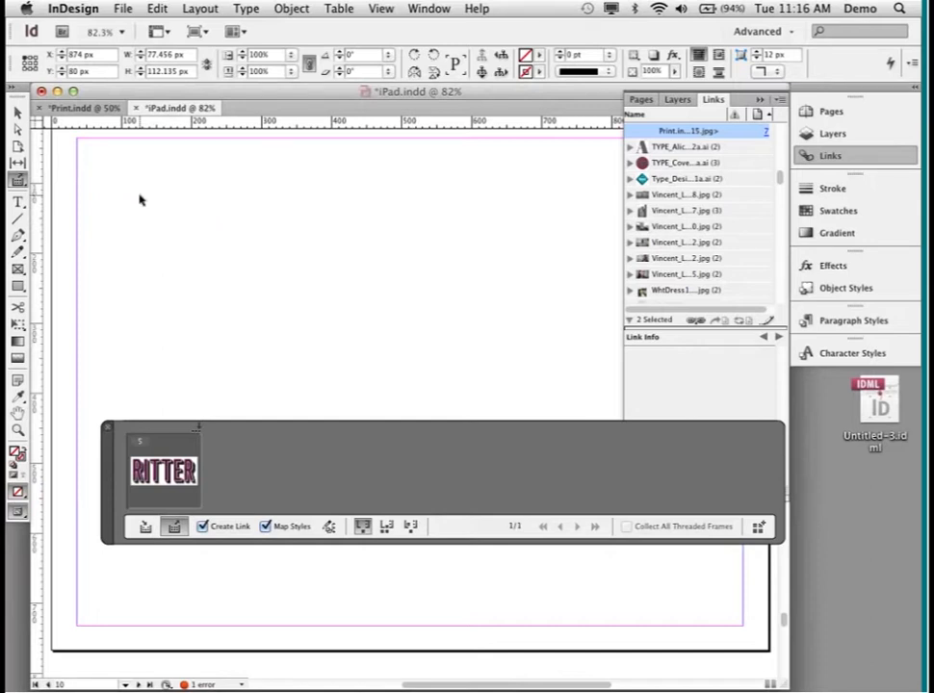
{"action": "scroll", "coordinate": [140, 199], "scroll_direction": "down", "scroll_amount": 1}
{"action": "scroll", "coordinate": [140, 199], "scroll_direction": "down", "scroll_amount": 1}
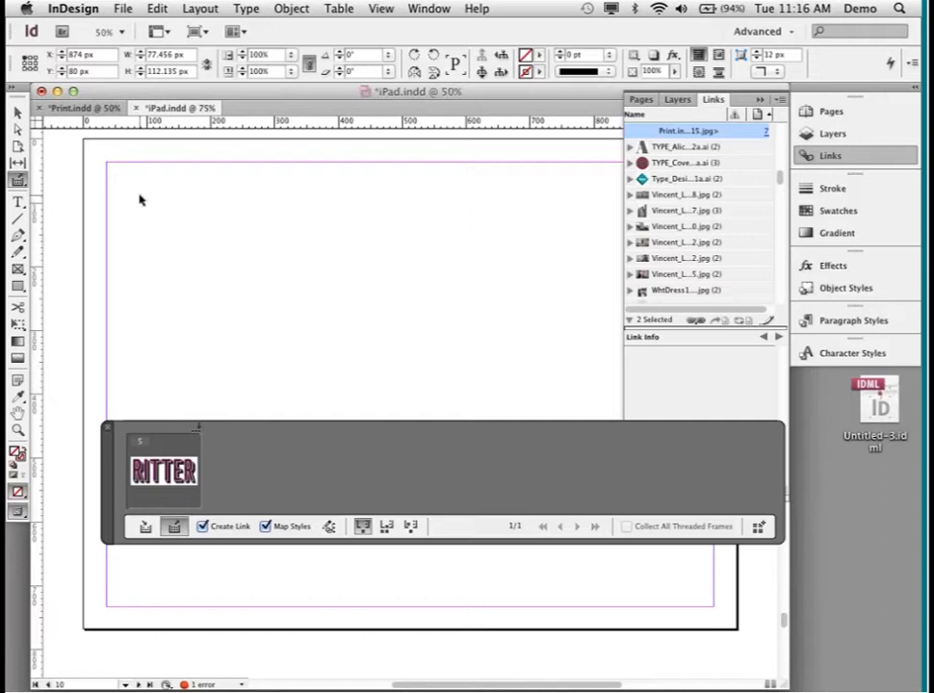
{"action": "left_click", "coordinate": [139, 200]}
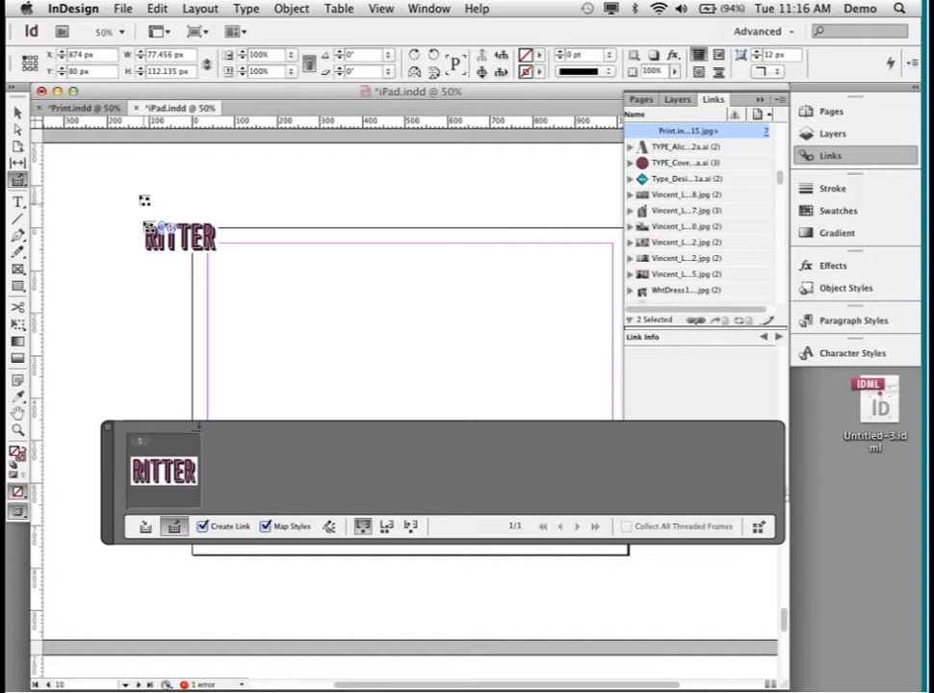
{"action": "left_click_drag", "start_coordinate": [151, 225], "coordinate": [194, 234]}
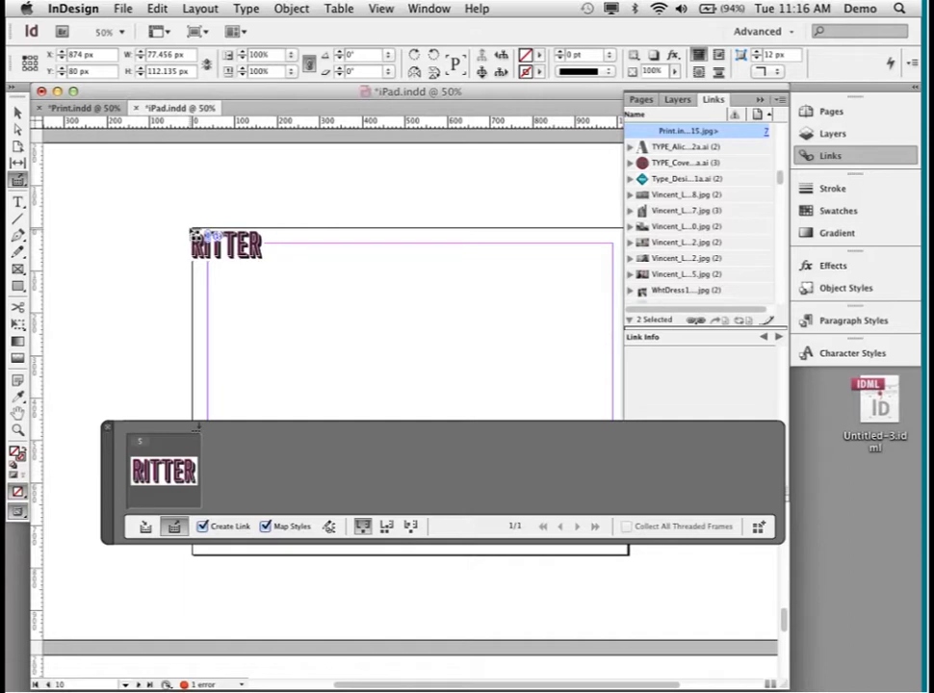
{"action": "left_click_drag", "start_coordinate": [198, 235], "coordinate": [203, 240]}
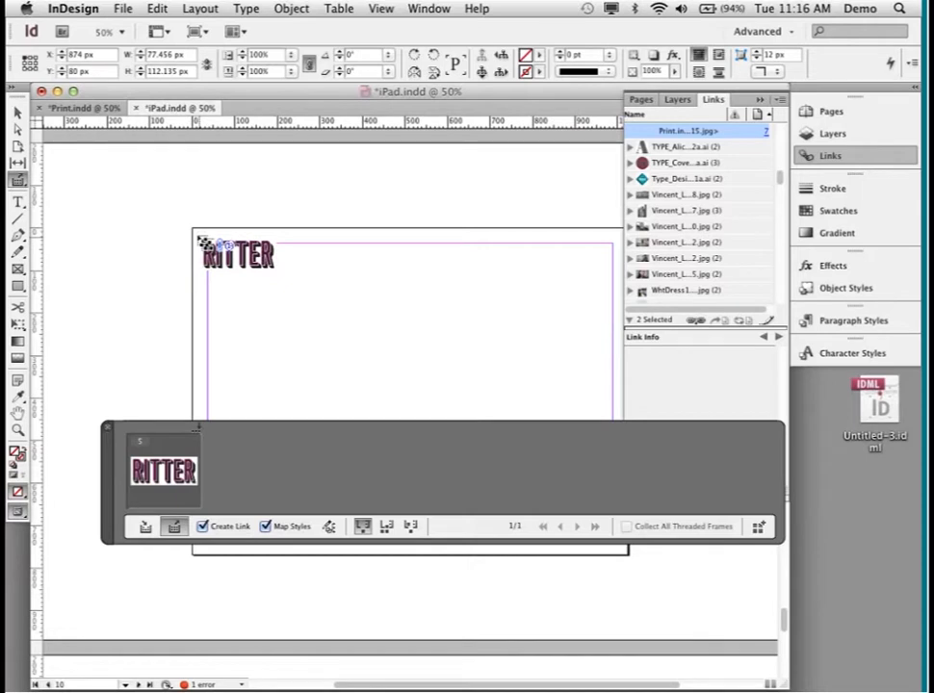
{"action": "left_click_drag", "start_coordinate": [200, 238], "coordinate": [203, 241]}
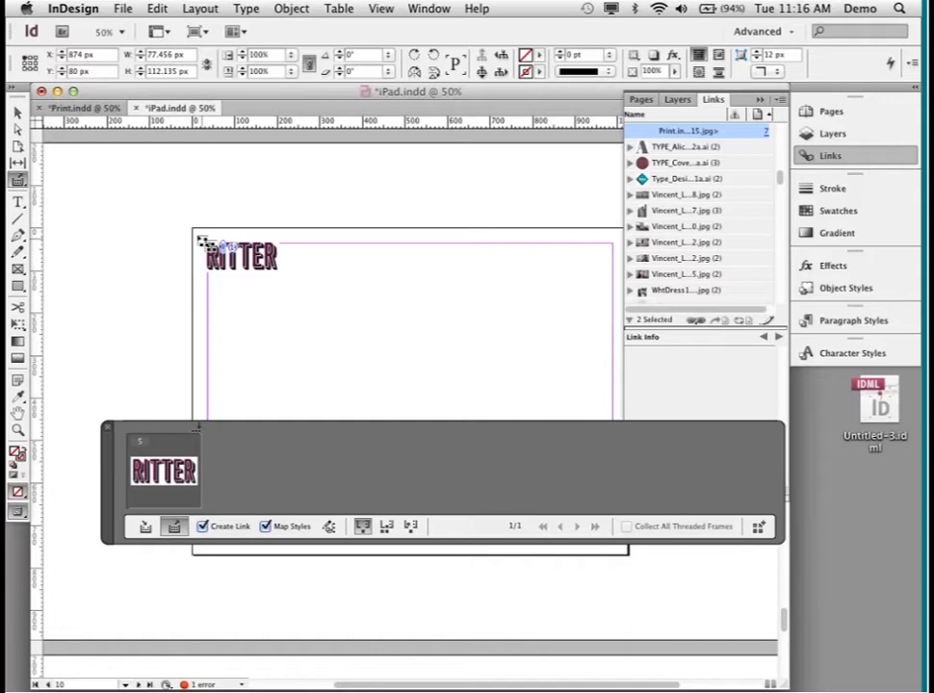
{"action": "left_click_drag", "start_coordinate": [203, 240], "coordinate": [214, 249]}
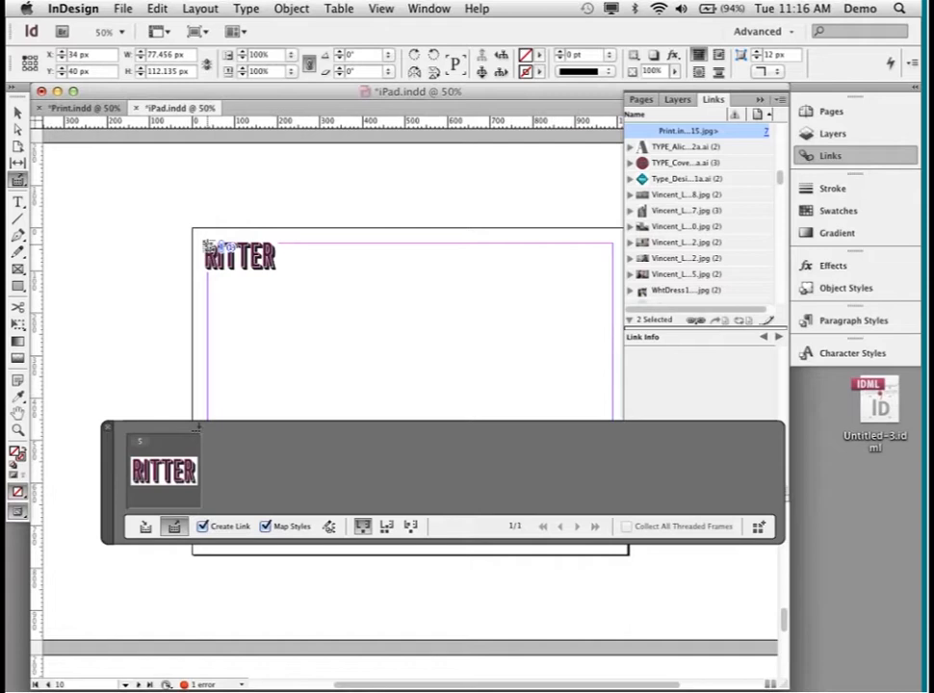
{"action": "left_click_drag", "start_coordinate": [205, 245], "coordinate": [208, 246]}
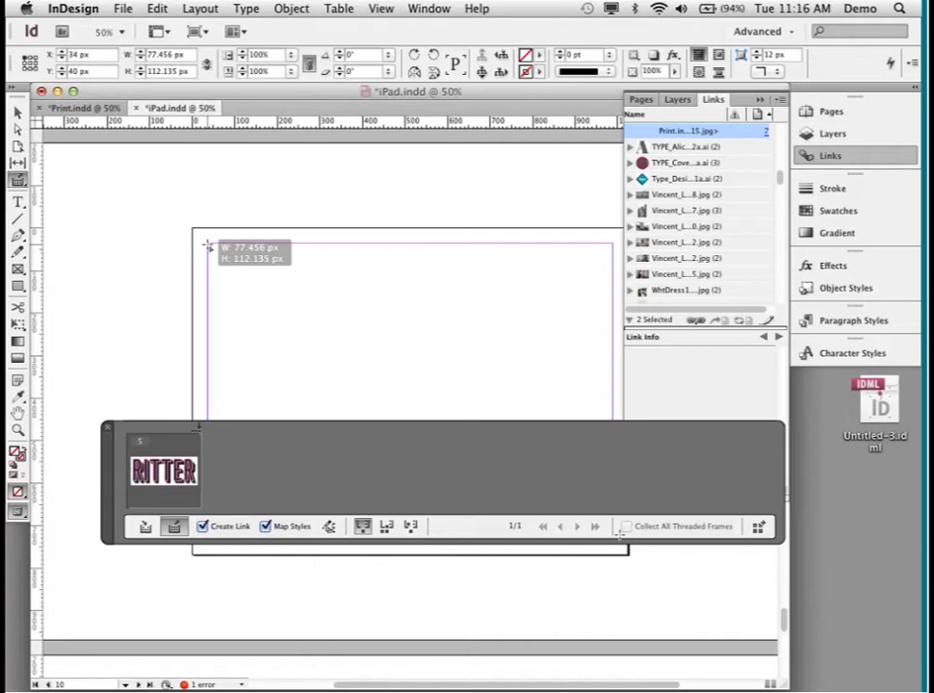
{"action": "left_click_drag", "start_coordinate": [207, 247], "coordinate": [621, 534]}
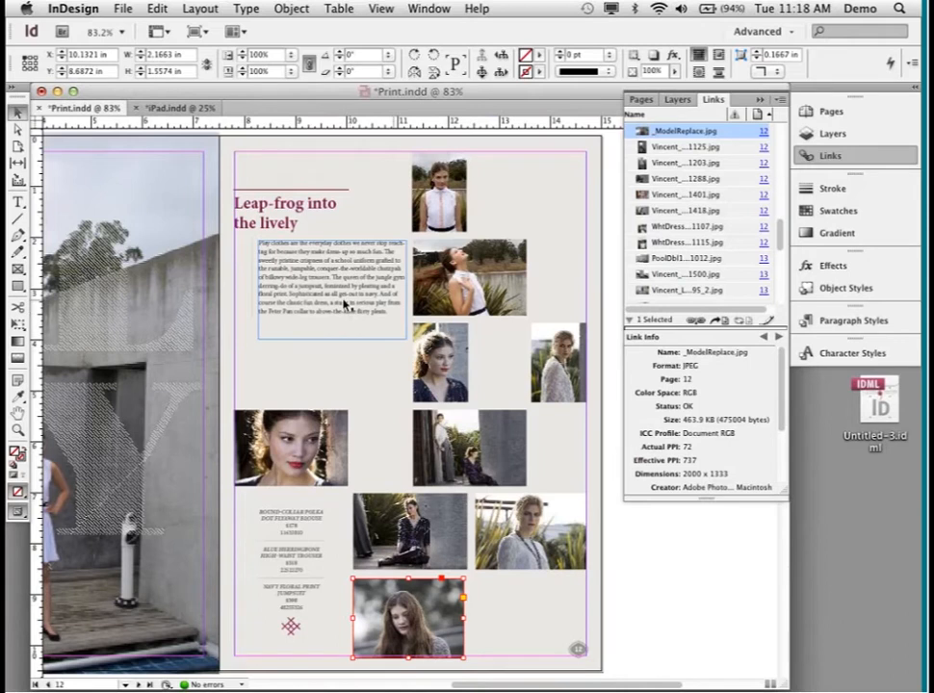
Place and Link the grey portrait from Print.indd on the blank iPad page 11 as a frame about 728 by 268 px at X 100, Y 76 px.
{"action": "key", "text": "super+equal"}
{"action": "key", "text": "super+equal"}
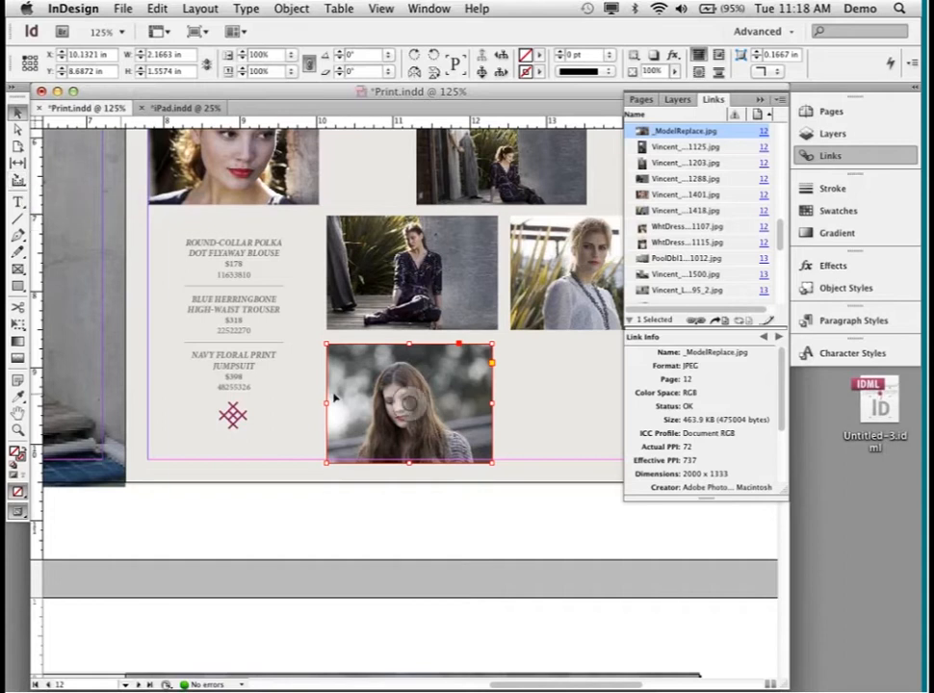
{"action": "left_click", "coordinate": [156, 8]}
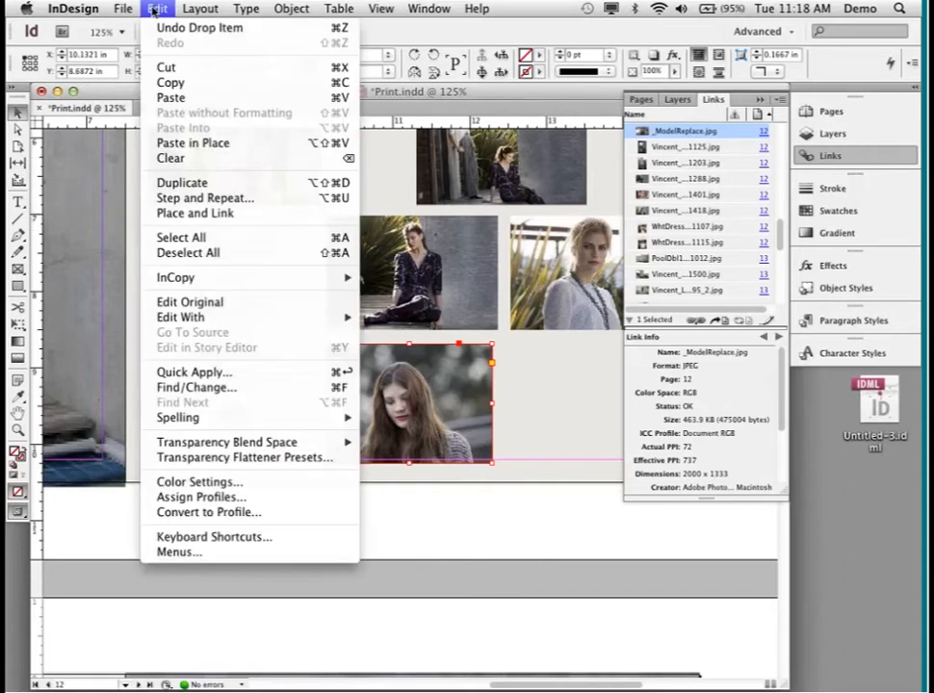
{"action": "left_click", "coordinate": [243, 217]}
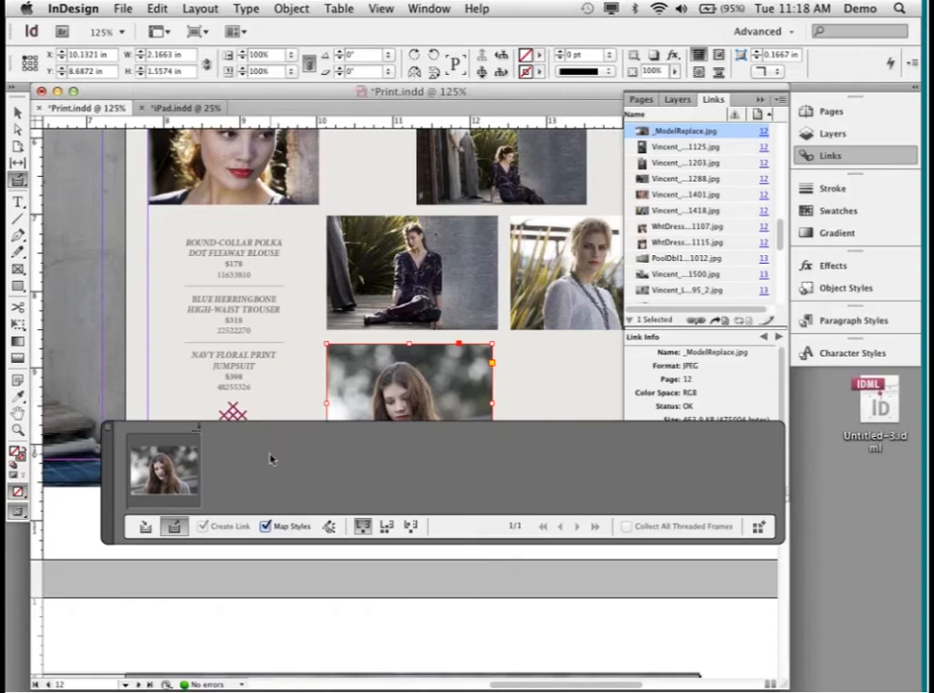
{"action": "left_click", "coordinate": [188, 107]}
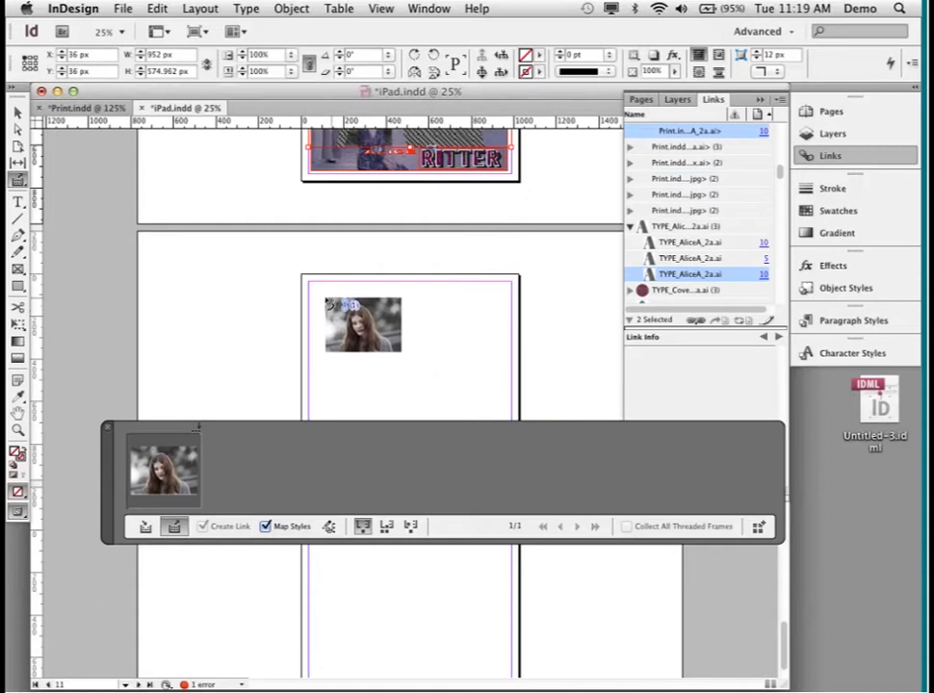
{"action": "left_click_drag", "start_coordinate": [319, 291], "coordinate": [477, 346]}
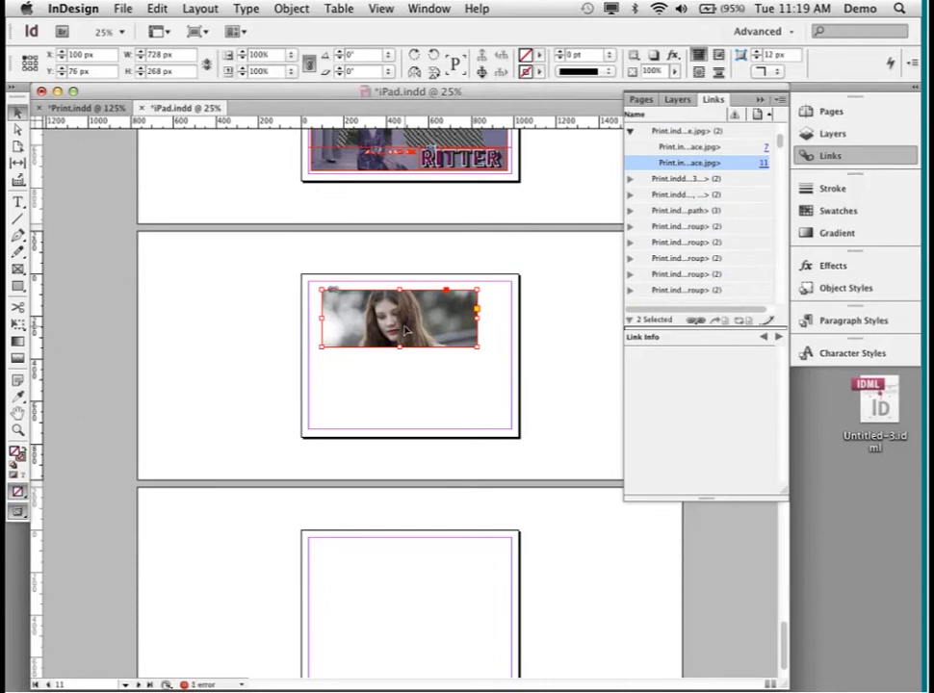
Review the Link Options for the page 11 portrait link and dismiss them without changes.
{"action": "key", "text": "super+equal"}
{"action": "key", "text": "super+equal"}
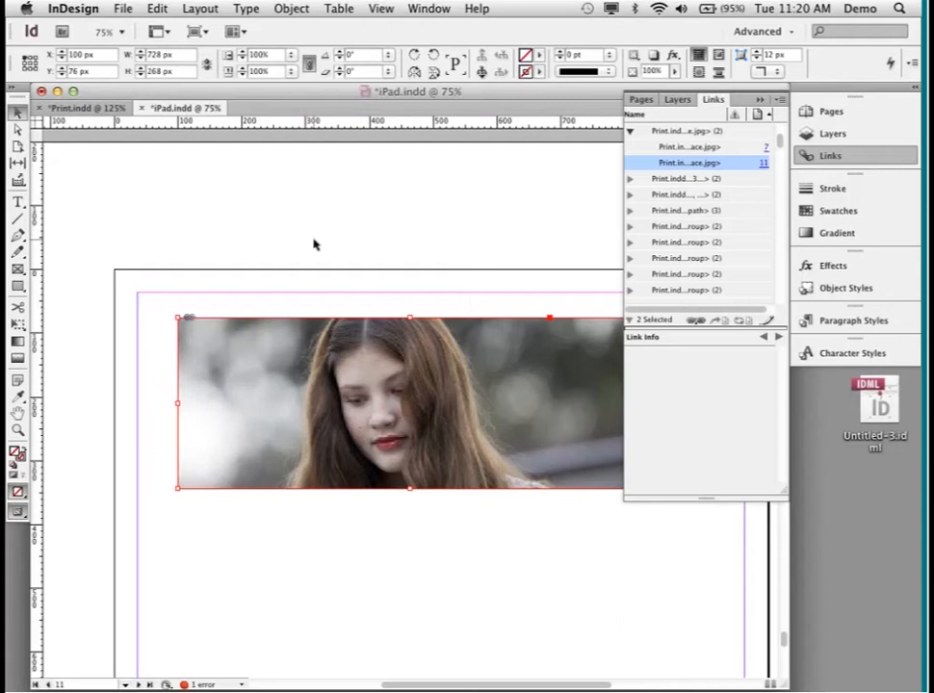
{"action": "key", "text": "super+w"}
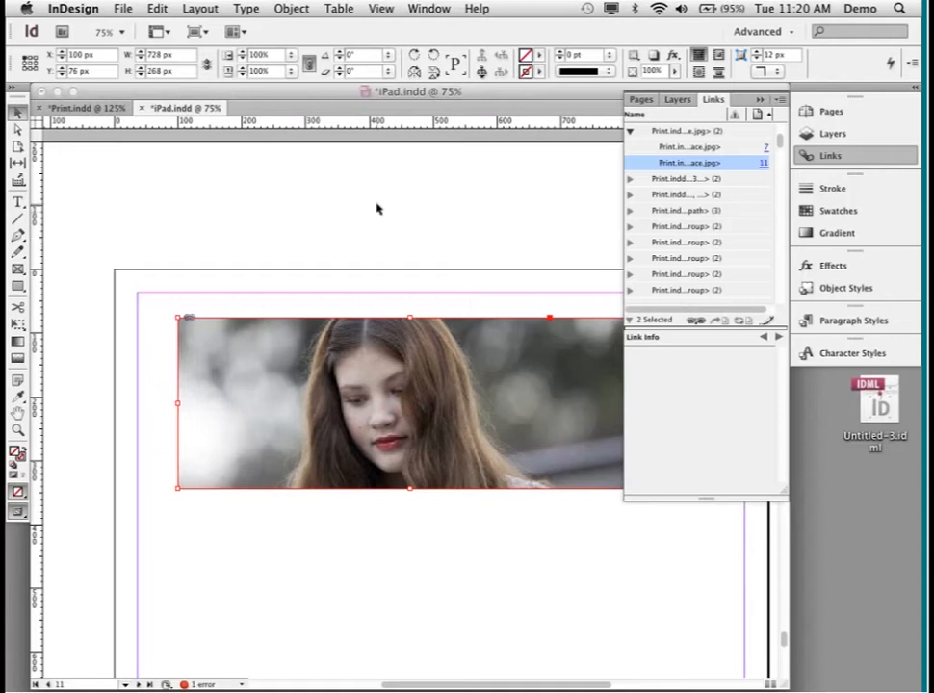
{"action": "right_click", "coordinate": [692, 169]}
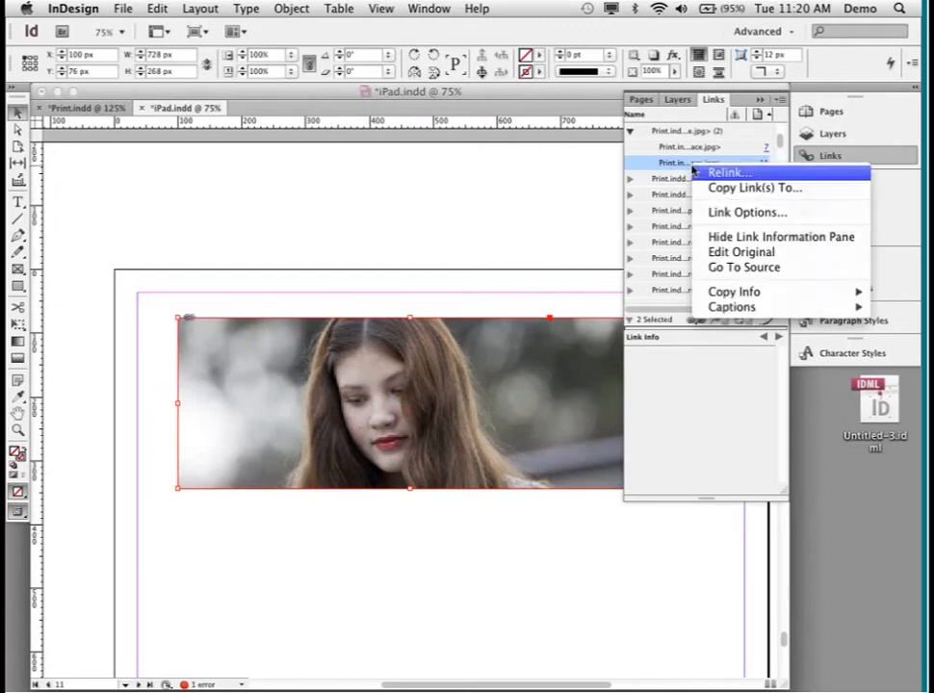
{"action": "left_click", "coordinate": [762, 216]}
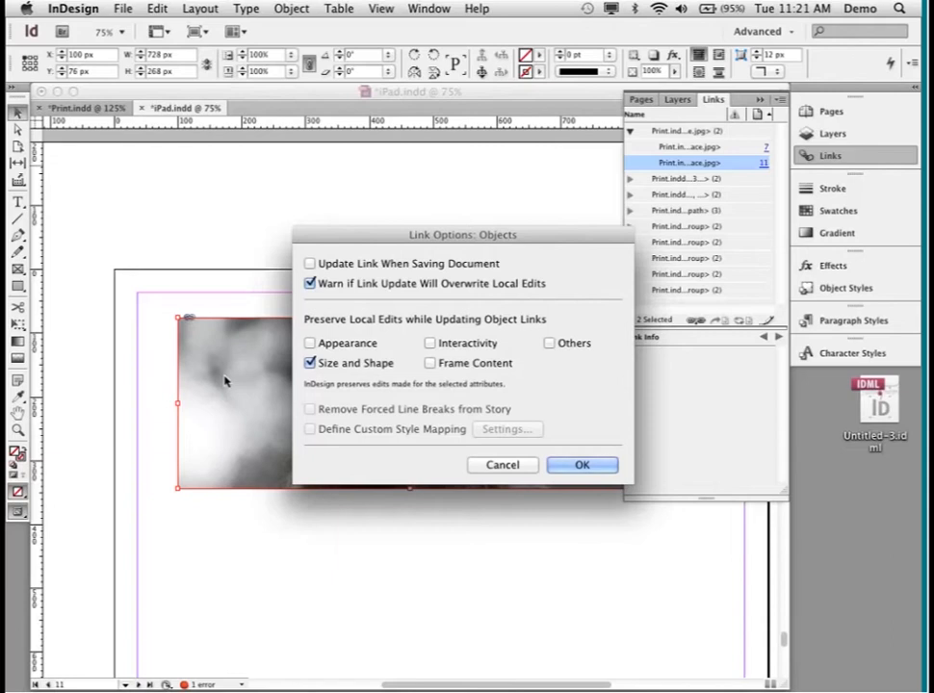
{"action": "left_click", "coordinate": [501, 466]}
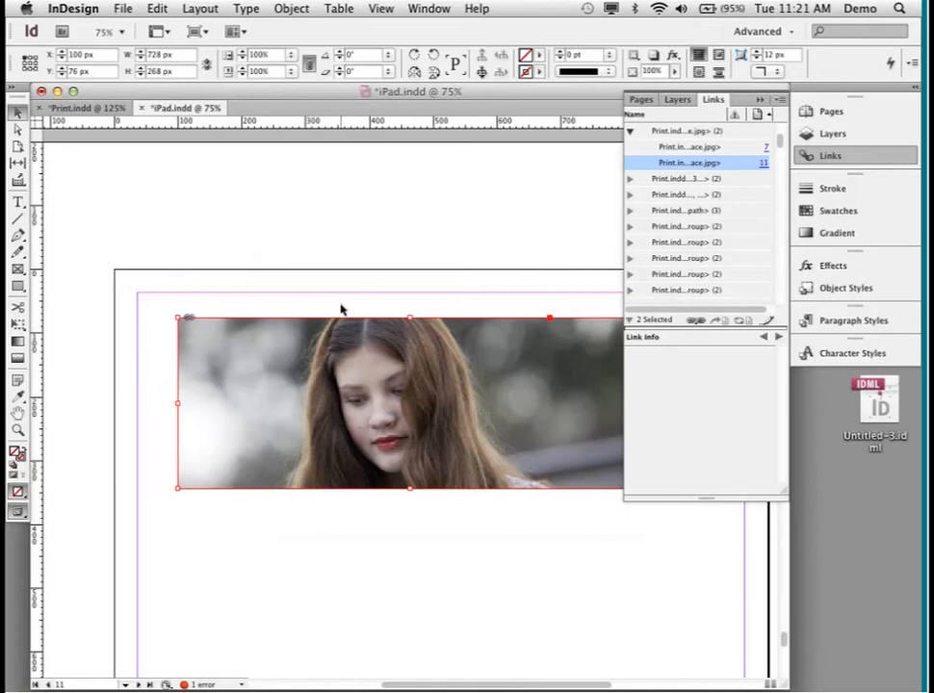
Switch to Print.indd and replace the selected grey portrait on page 12 with _ModelSwitch_Again.jpg from the Links folder.
{"action": "left_click", "coordinate": [85, 110]}
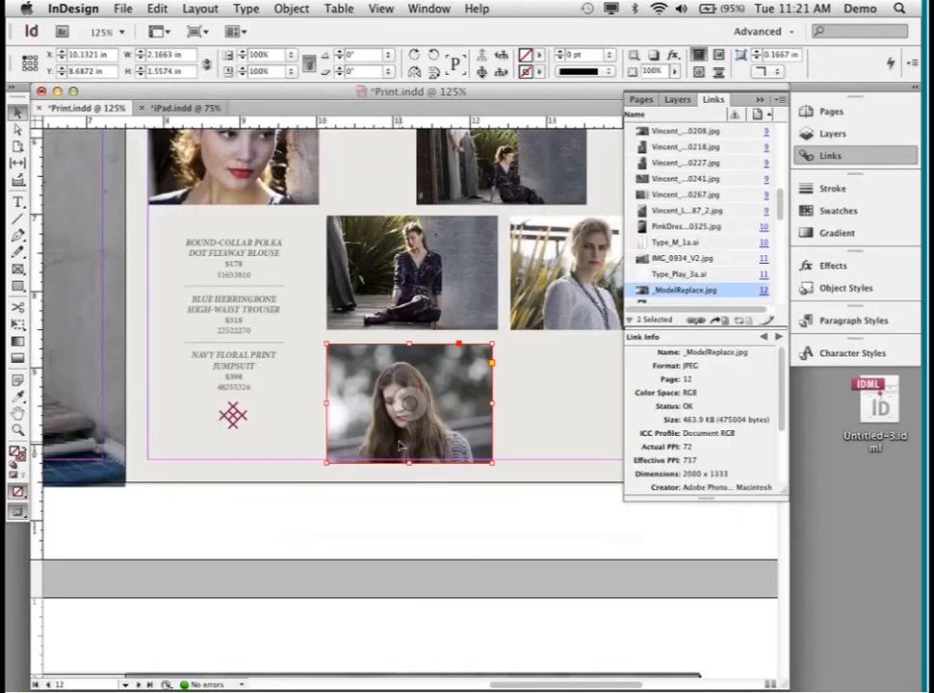
{"action": "key", "text": "super+equal"}
{"action": "key", "text": "super+equal"}
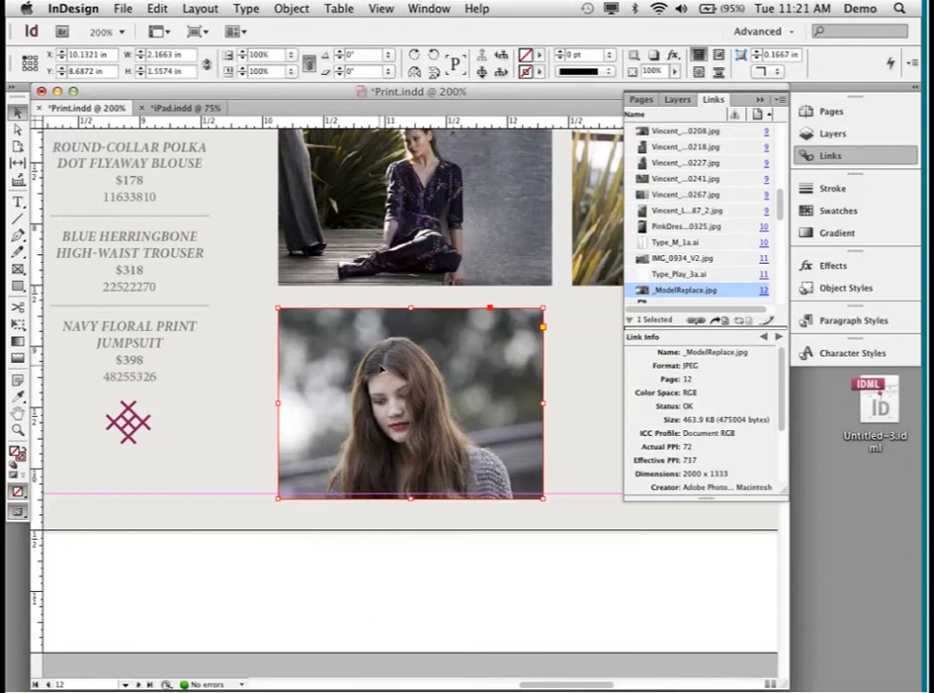
{"action": "key", "text": "super+d"}
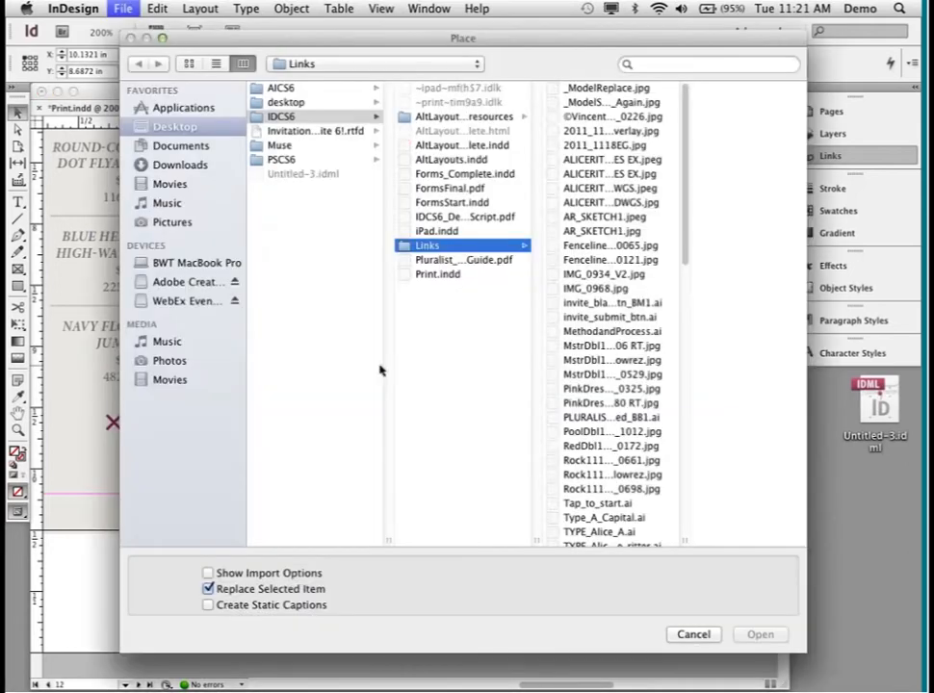
{"action": "left_click", "coordinate": [597, 89]}
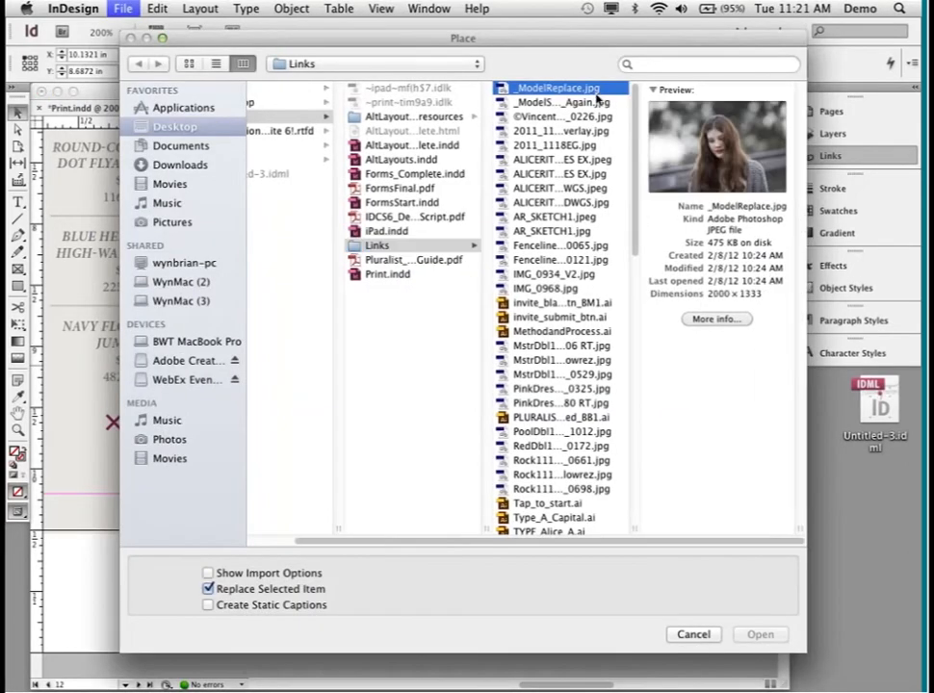
{"action": "left_click", "coordinate": [597, 100]}
{"action": "left_click", "coordinate": [759, 635]}
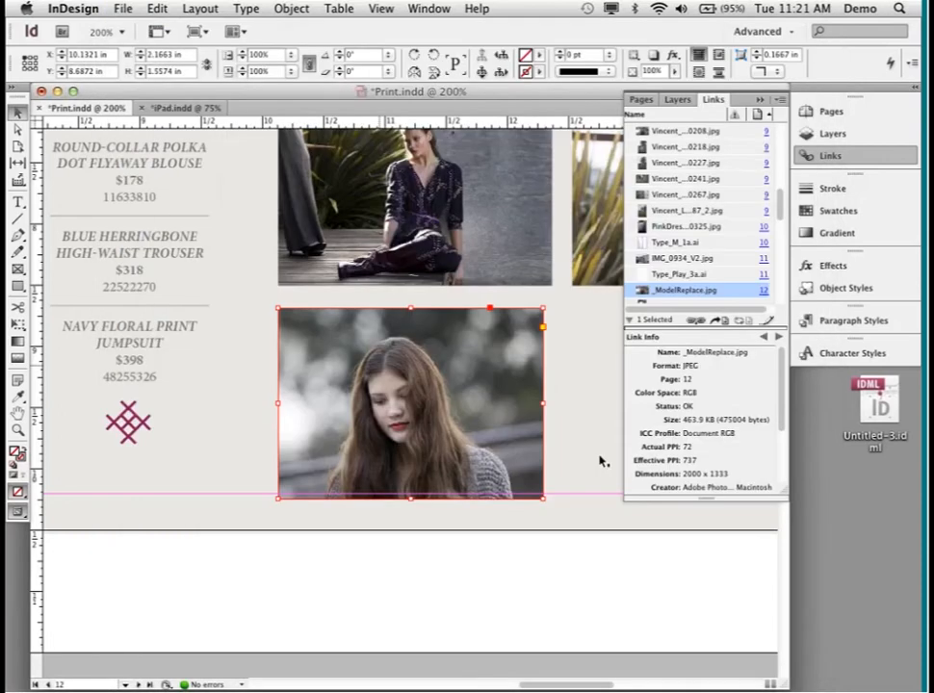
{"action": "left_click_drag", "start_coordinate": [436, 383], "coordinate": [394, 349]}
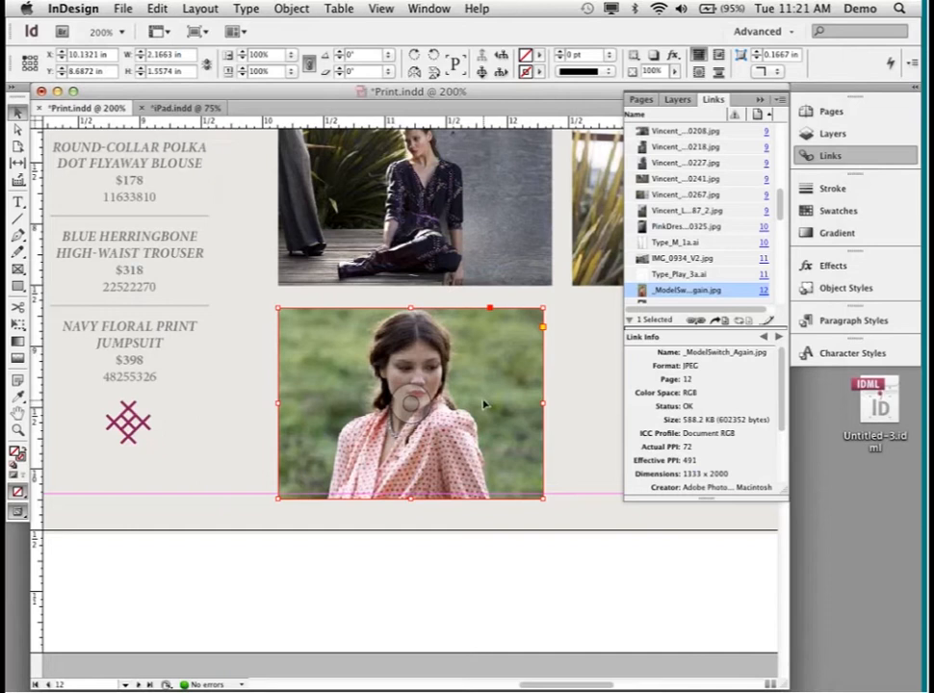
{"action": "left_click", "coordinate": [155, 9]}
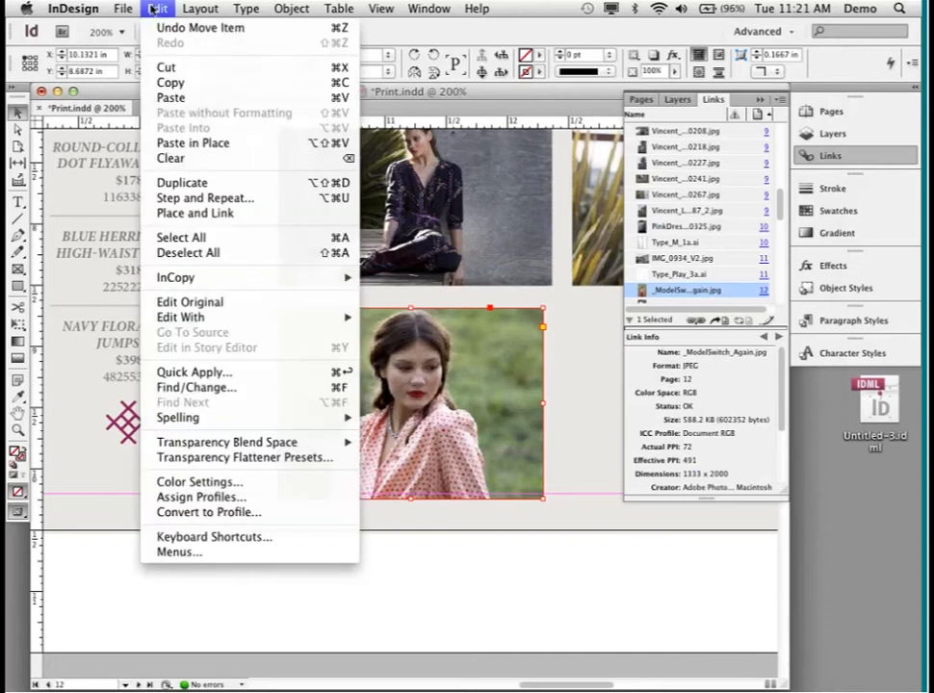
{"action": "left_click", "coordinate": [155, 8]}
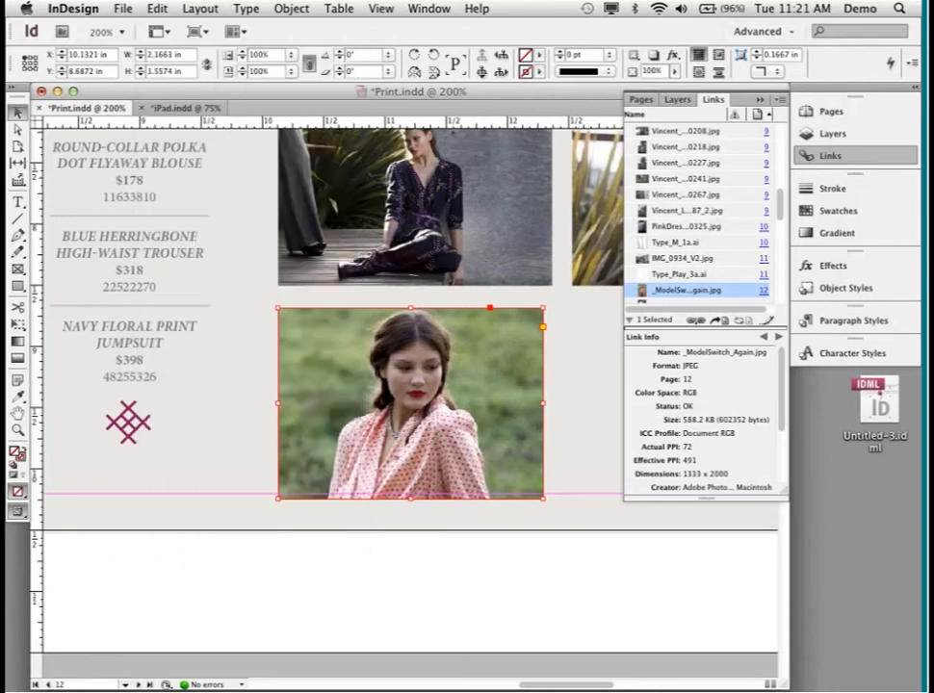
Return to iPad.indd and update the modified link of the portrait on page 11.
{"action": "left_click", "coordinate": [175, 109]}
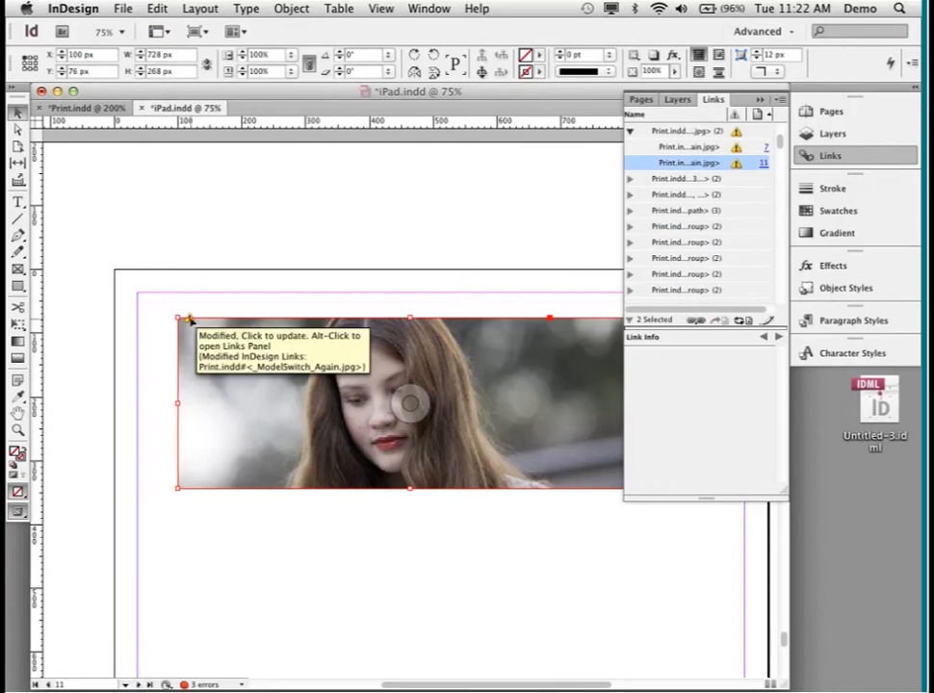
{"action": "left_click", "coordinate": [189, 317]}
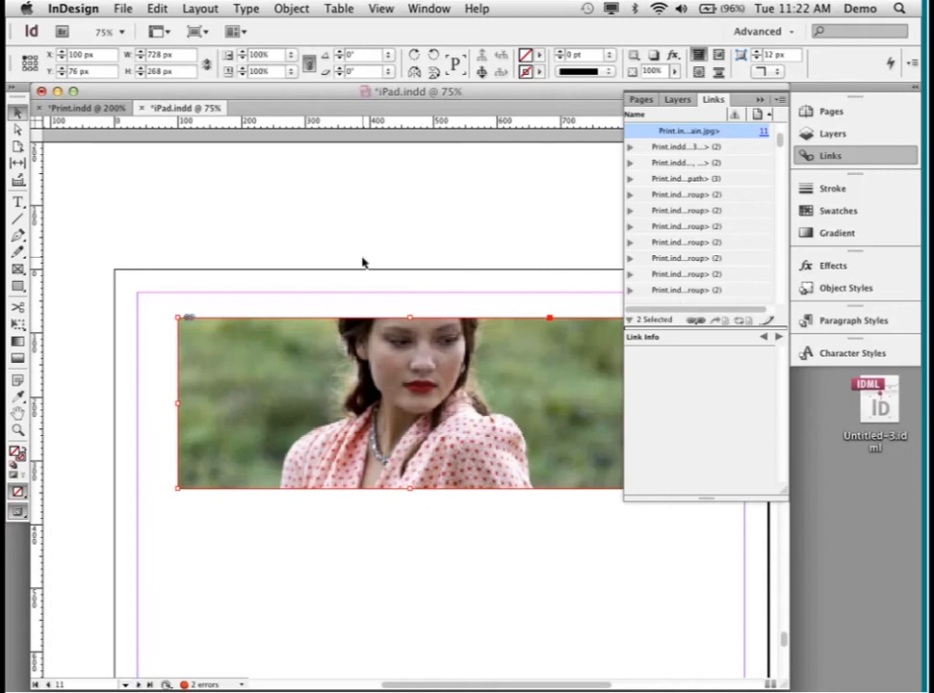
Close iPad.indd and Print.indd without saving and open AltLayouts.indd.
{"action": "key", "text": "super+w"}
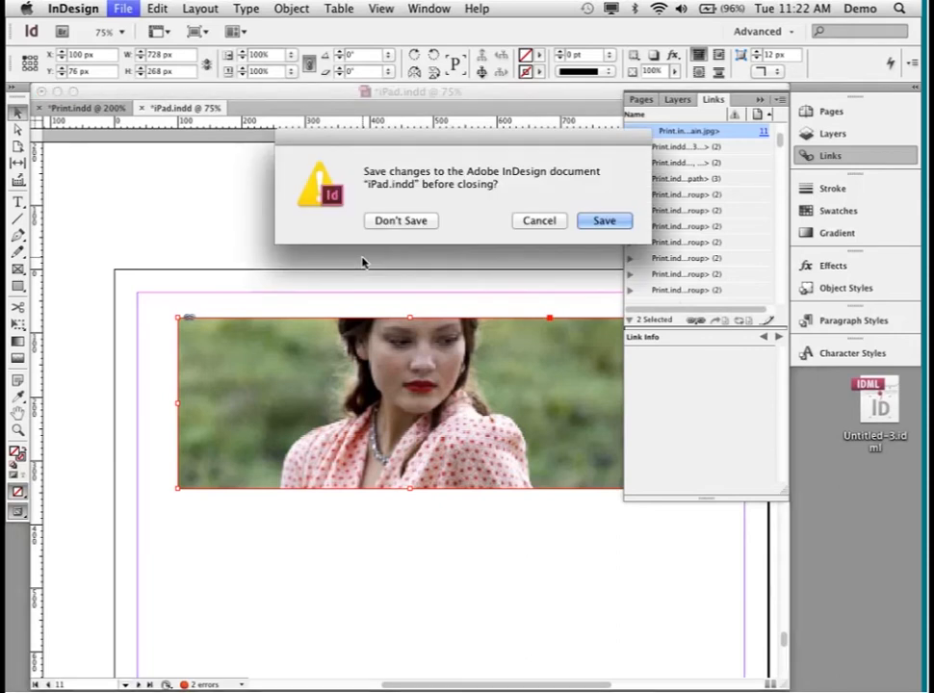
{"action": "left_click", "coordinate": [404, 226]}
{"action": "key", "text": "super+w"}
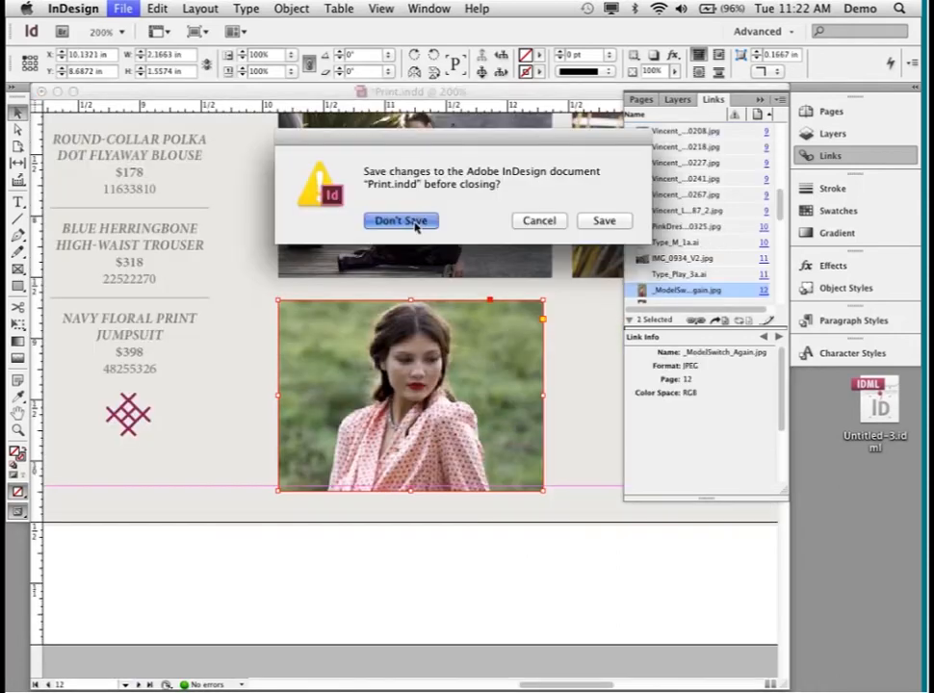
{"action": "left_click", "coordinate": [417, 223]}
{"action": "key", "text": "super+o"}
{"action": "double_click", "coordinate": [449, 130]}
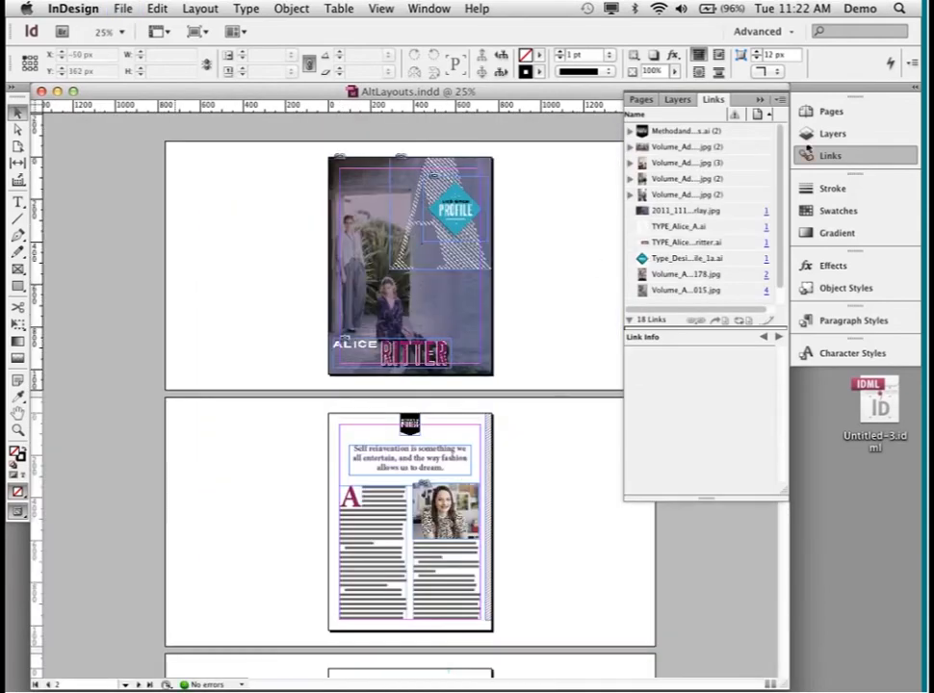
Float the Pages panel beside the layout and set it to view pages by alternate layout.
{"action": "left_click_drag", "start_coordinate": [648, 100], "coordinate": [543, 150]}
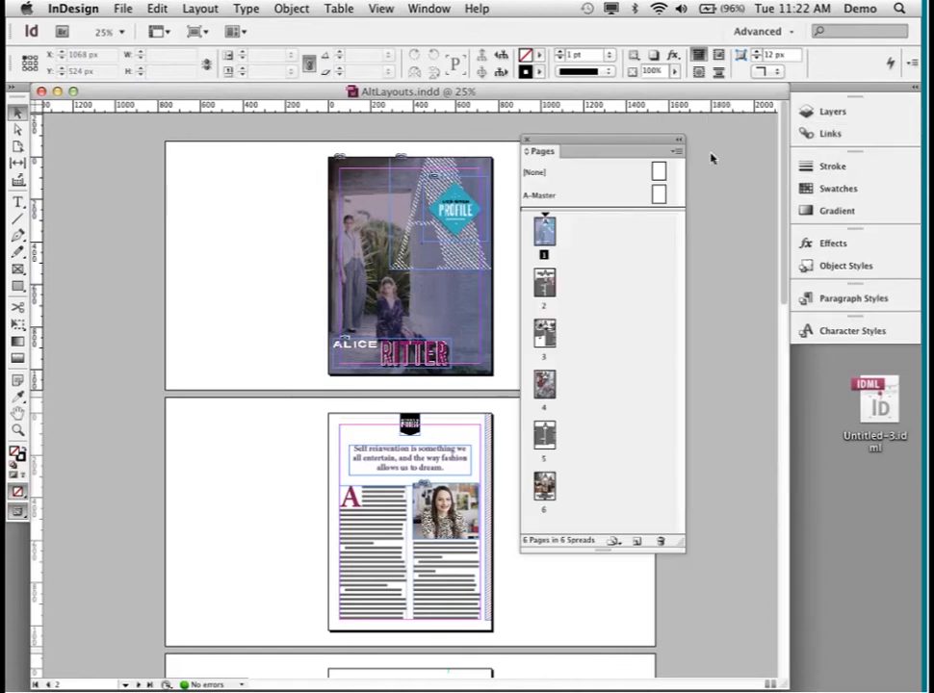
{"action": "left_click_drag", "start_coordinate": [635, 144], "coordinate": [717, 128]}
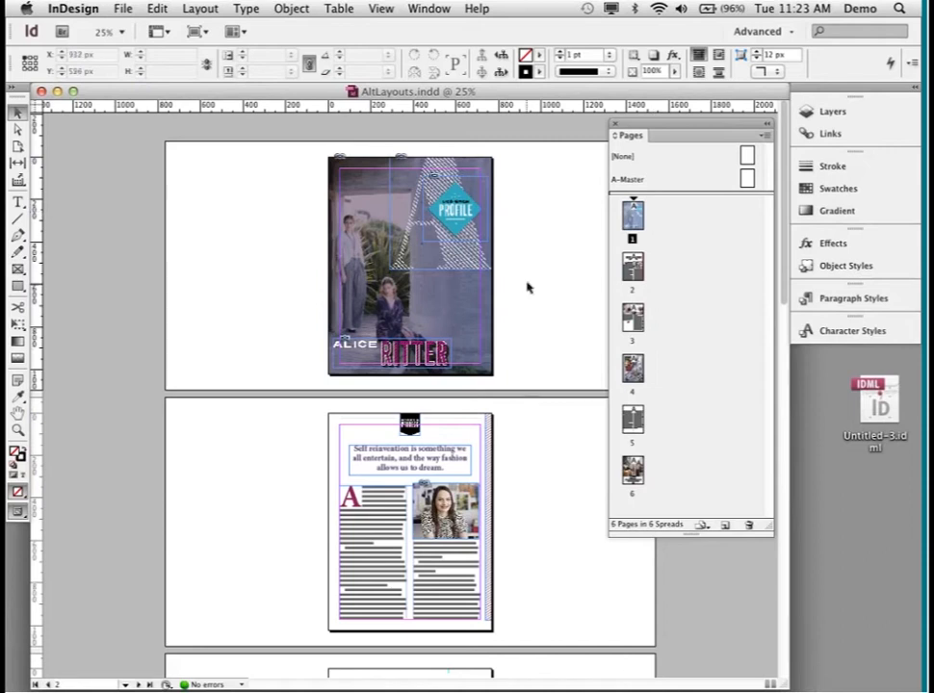
{"action": "left_click_drag", "start_coordinate": [648, 134], "coordinate": [635, 136]}
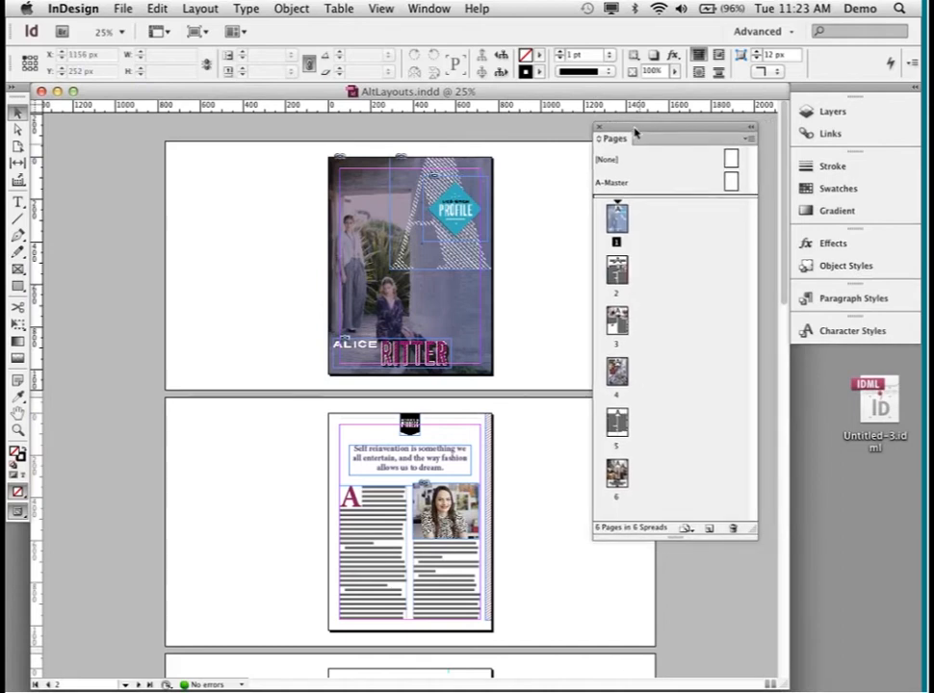
{"action": "left_click", "coordinate": [749, 139]}
{"action": "mouse_move", "coordinate": [667, 403]}
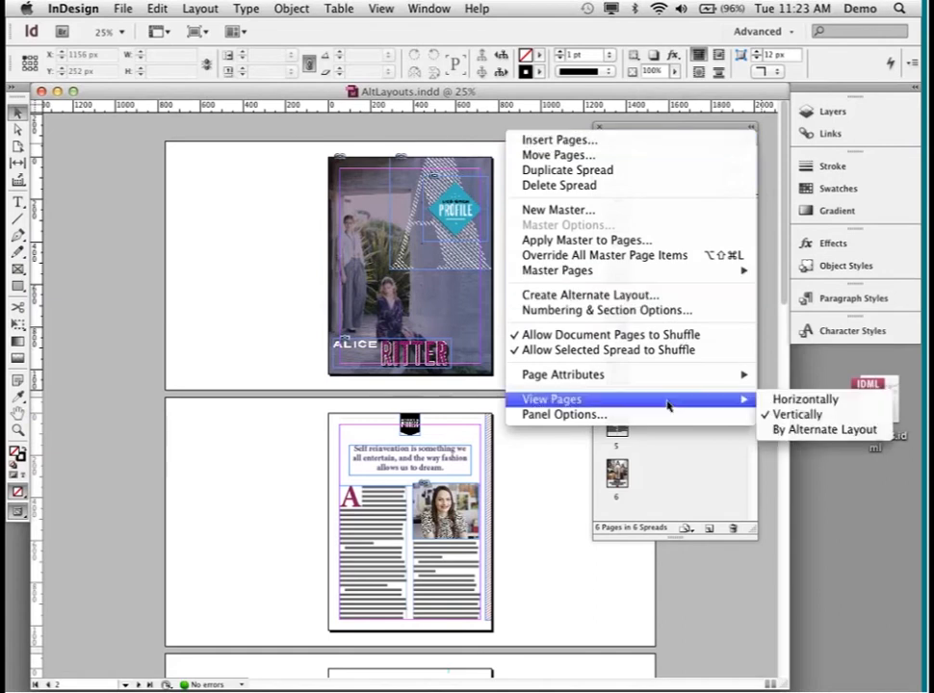
{"action": "left_click", "coordinate": [852, 433]}
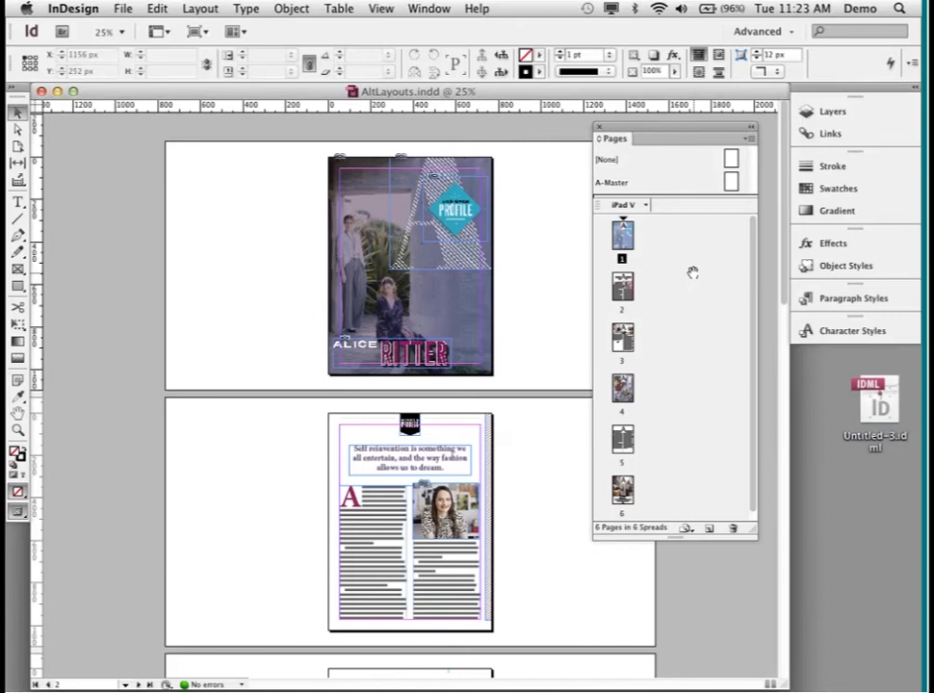
Create the alternate layout iPad H from the iPad V pages at iPad size, 1024 x 768 px, with the Liquid Page Rule off.
{"action": "left_click", "coordinate": [648, 206]}
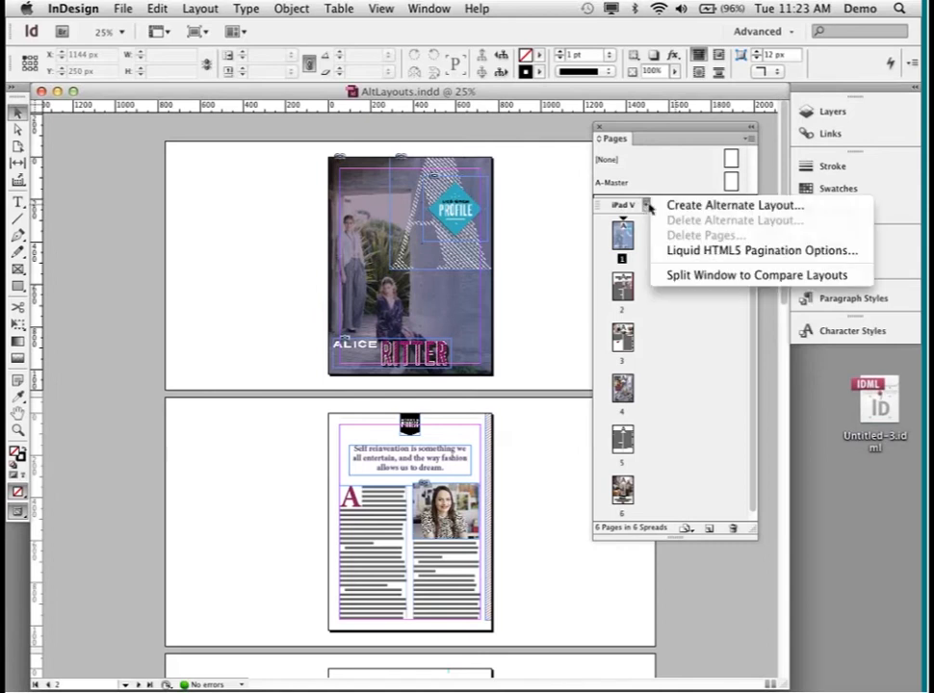
{"action": "left_click", "coordinate": [702, 206]}
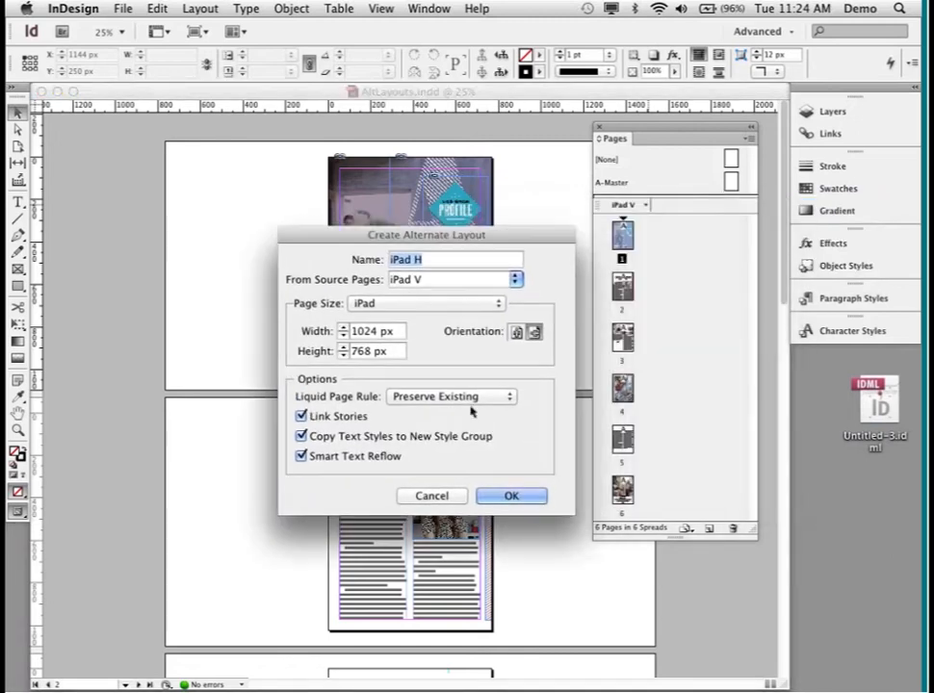
{"action": "left_click", "coordinate": [470, 397]}
{"action": "left_click", "coordinate": [421, 304]}
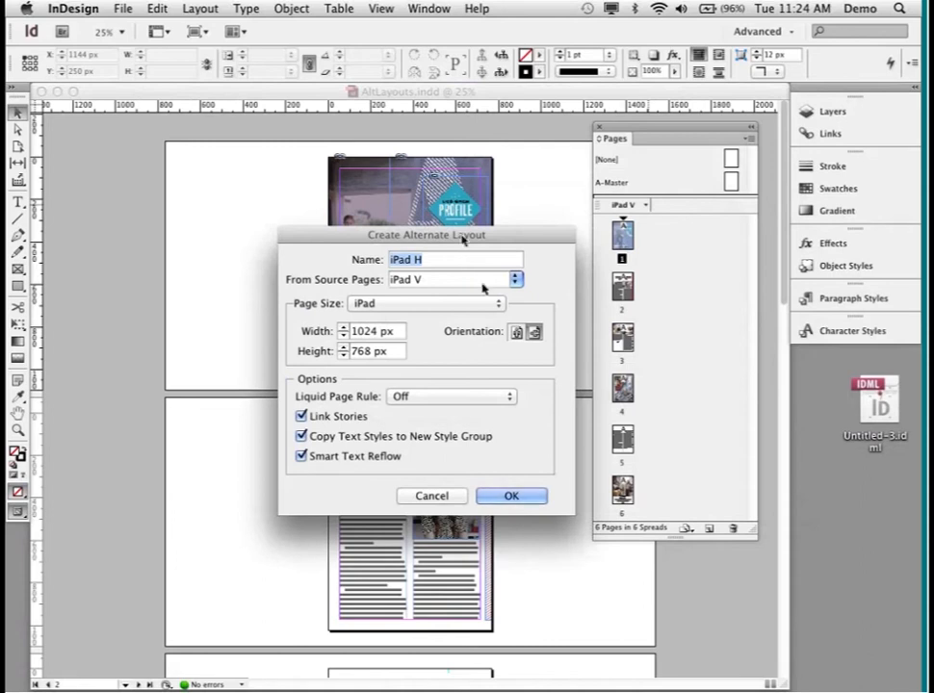
{"action": "left_click", "coordinate": [513, 280]}
{"action": "left_click", "coordinate": [437, 295]}
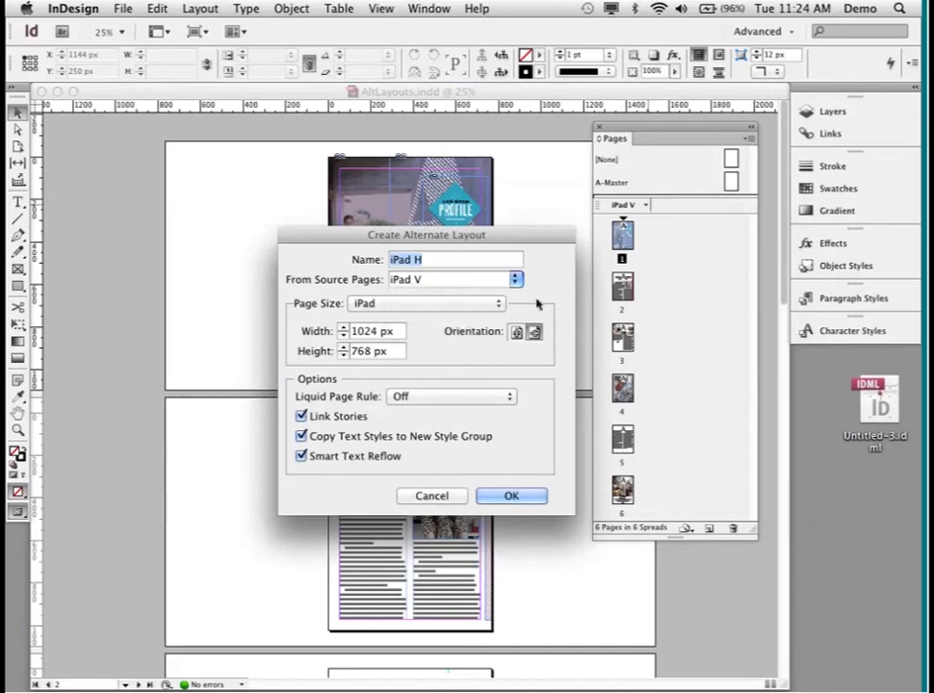
{"action": "left_click", "coordinate": [496, 305]}
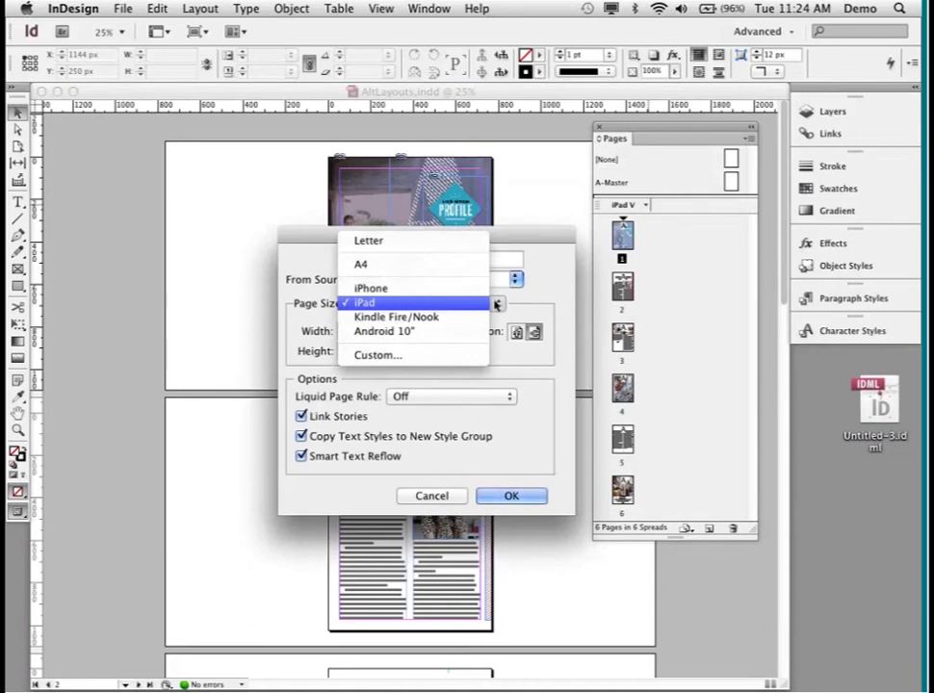
{"action": "left_click", "coordinate": [495, 303]}
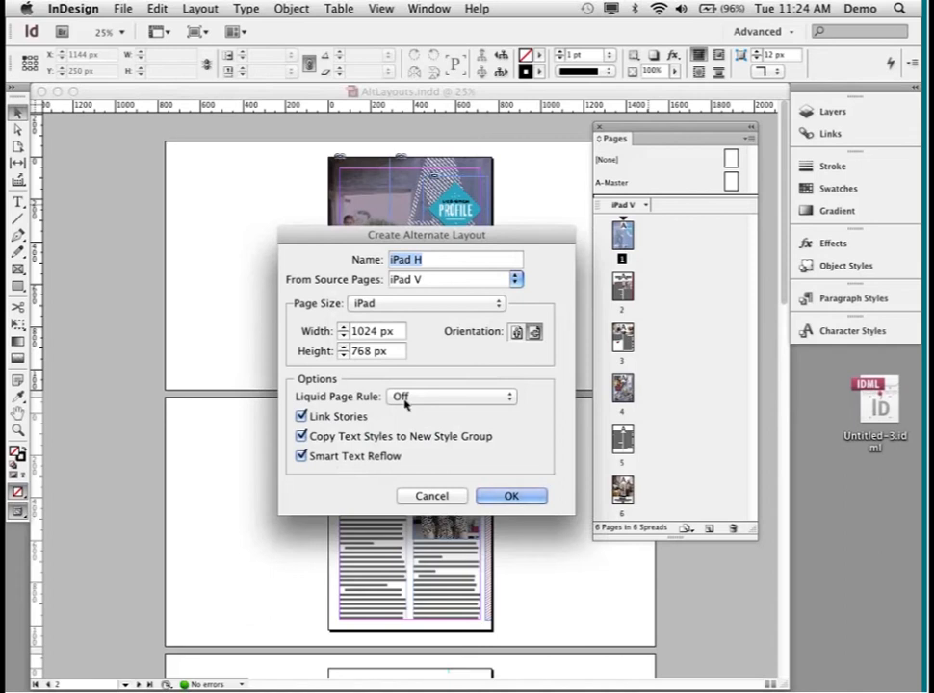
{"action": "left_click", "coordinate": [528, 496]}
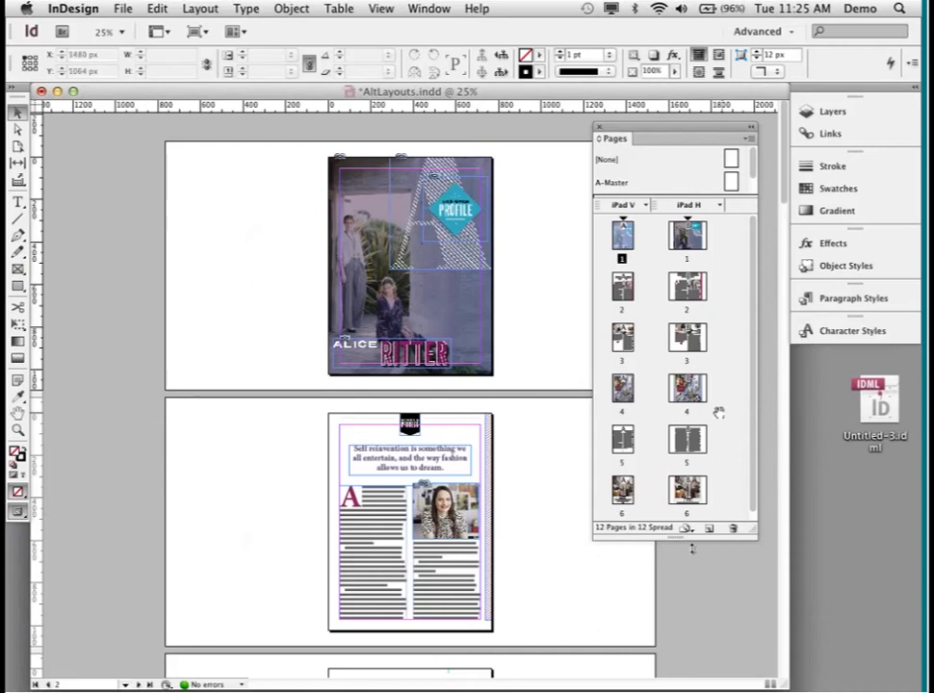
Split the window to compare page 1 of iPad V with page 1 of iPad H, moving the Pages panel clear of the view.
{"action": "left_click", "coordinate": [768, 684]}
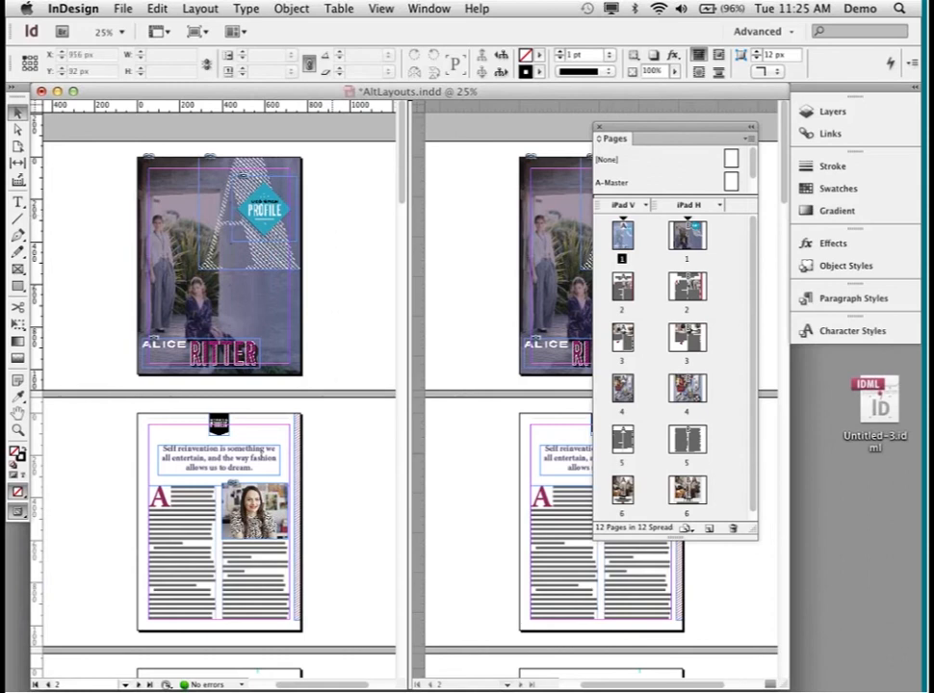
{"action": "key", "text": "super+0"}
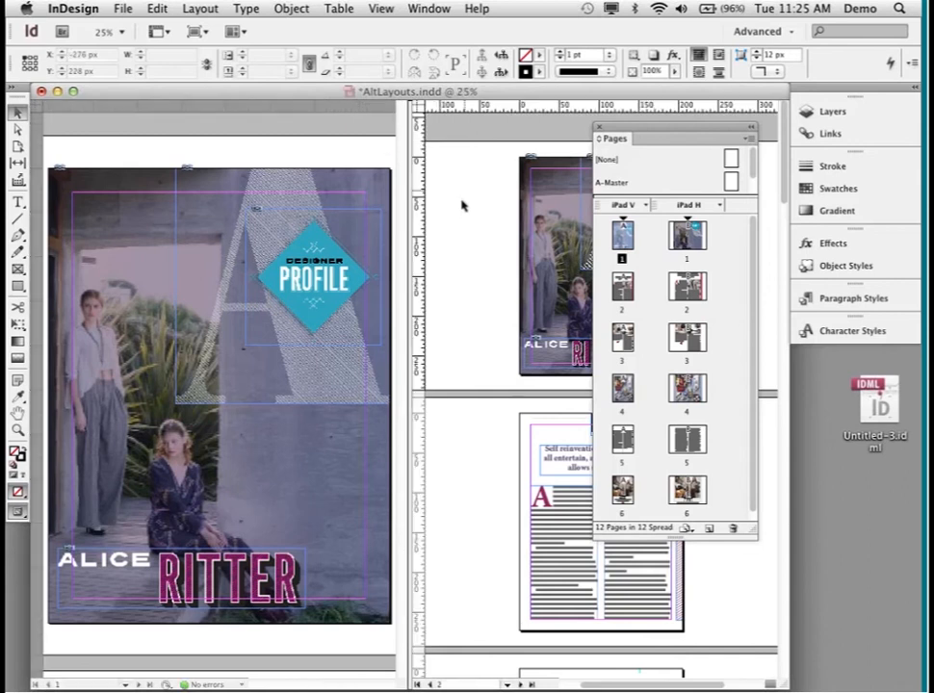
{"action": "left_click", "coordinate": [559, 264]}
{"action": "double_click", "coordinate": [686, 236]}
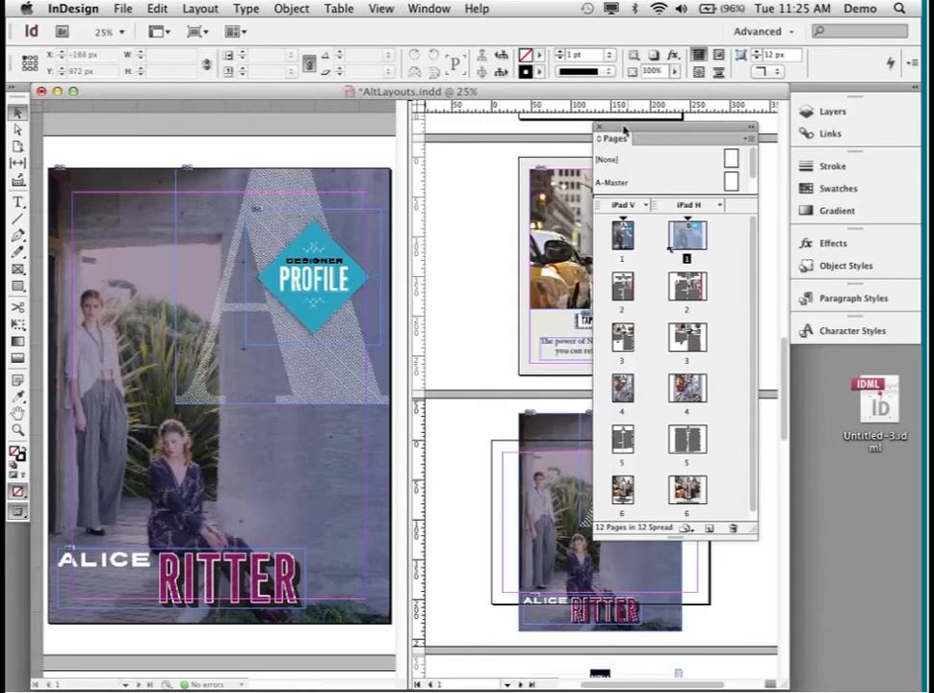
{"action": "left_click_drag", "start_coordinate": [619, 131], "coordinate": [748, 133]}
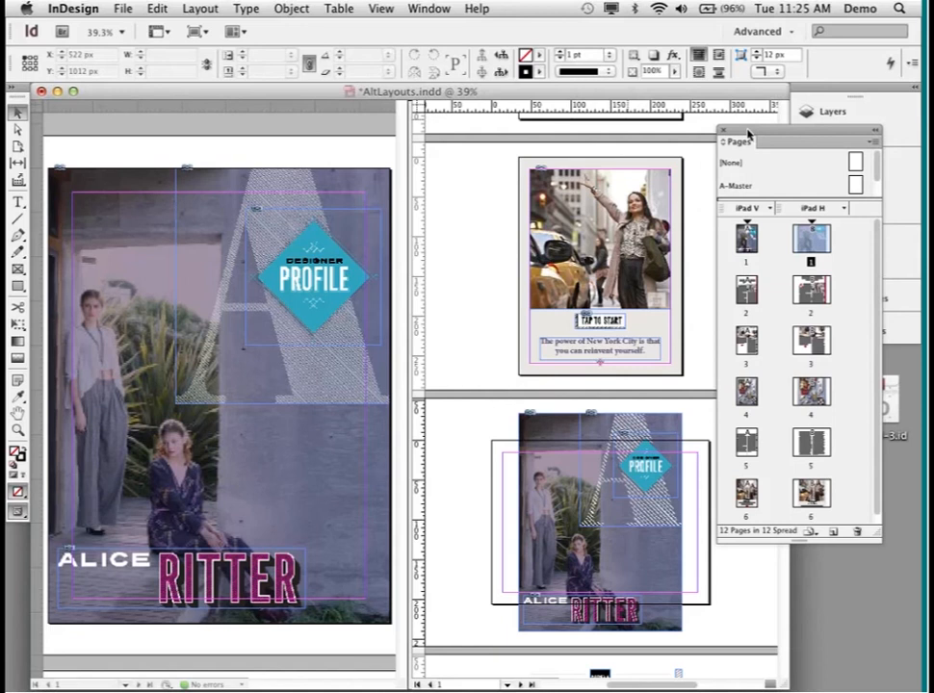
{"action": "key", "text": "super+equal"}
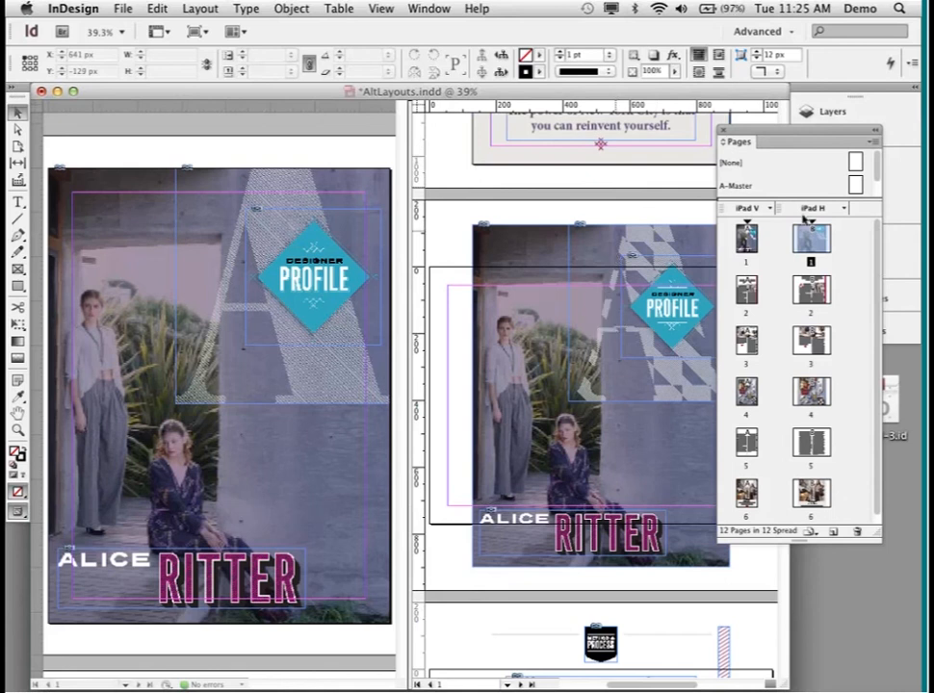
Delete the alternate layout iPad H together with its applied master pages and associated style groups.
{"action": "left_click", "coordinate": [845, 208]}
{"action": "left_click", "coordinate": [859, 208]}
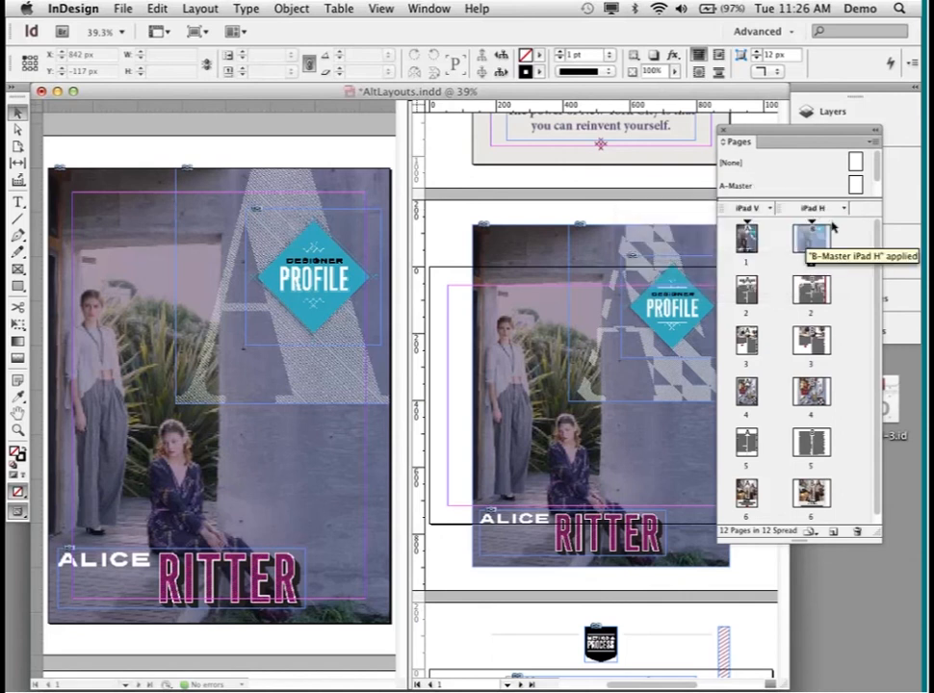
{"action": "left_click", "coordinate": [843, 208]}
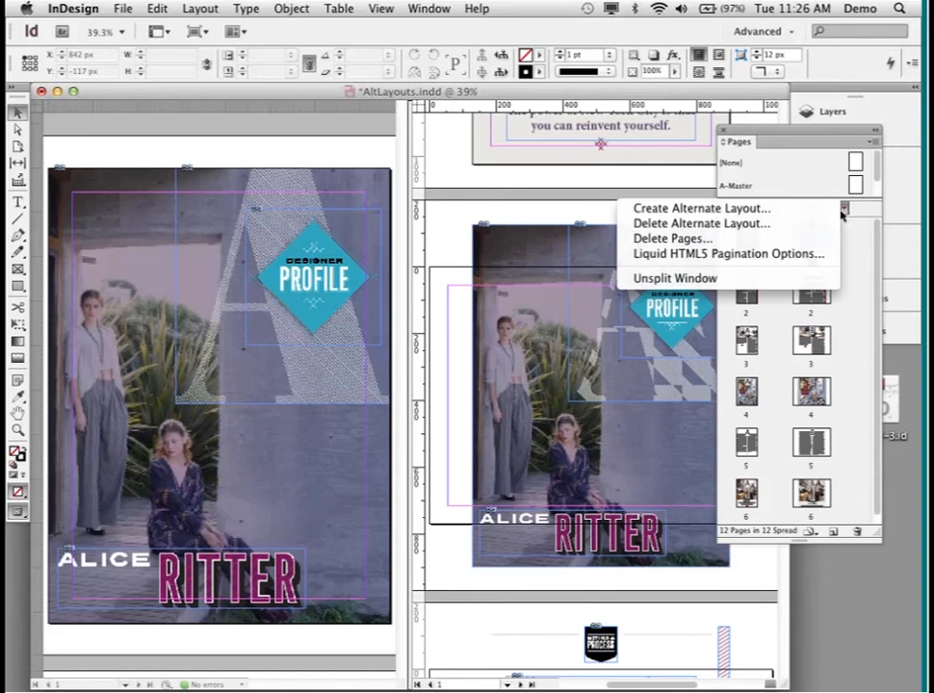
{"action": "left_click", "coordinate": [786, 227]}
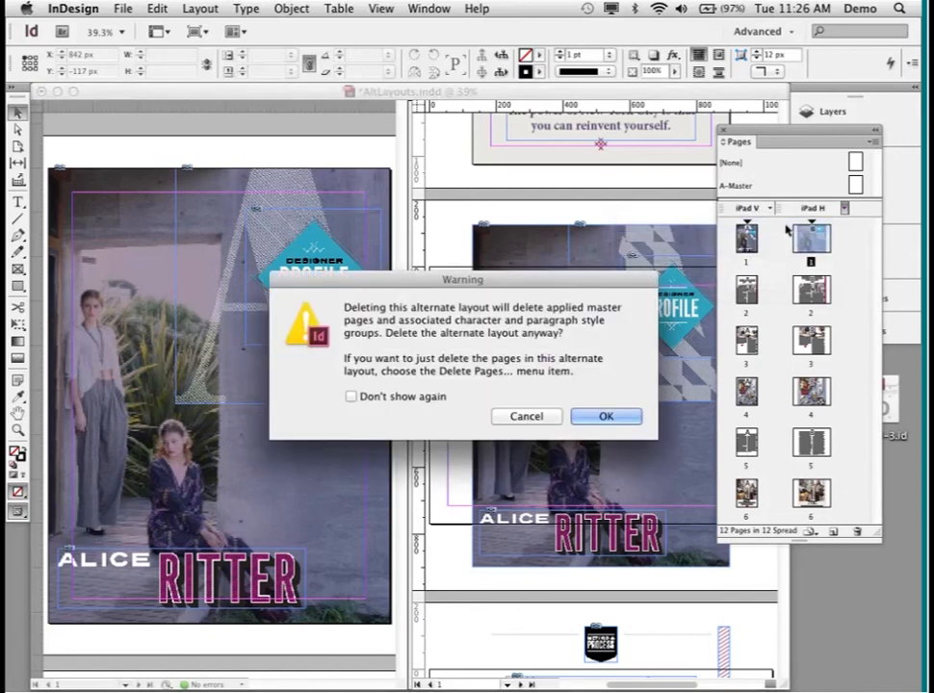
{"action": "left_click", "coordinate": [604, 416]}
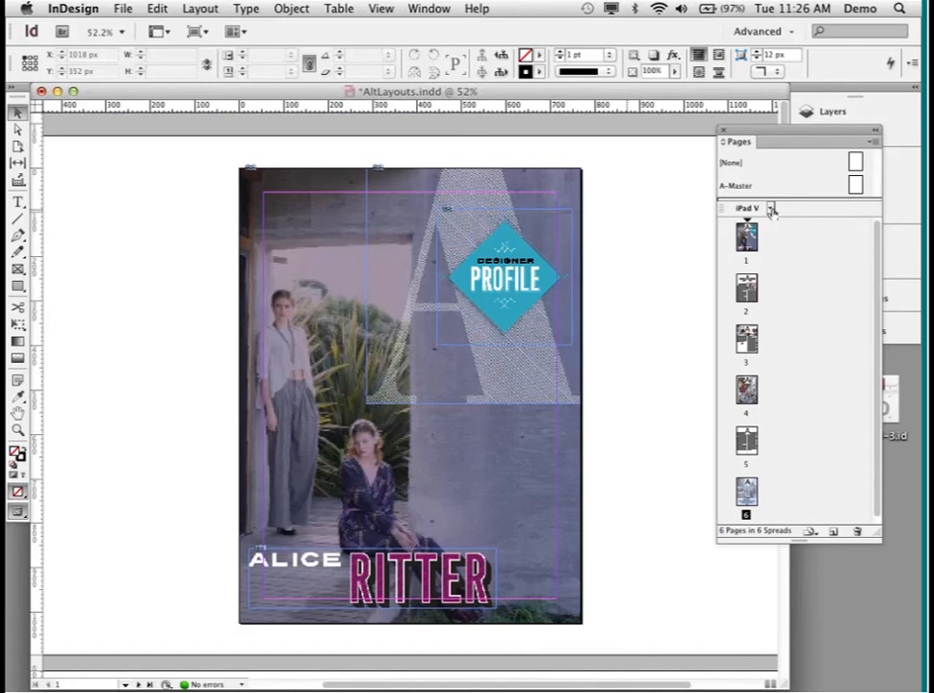
Create the alternate layout iPad H from iPad V at iPad size, 1024 x 768 px, with the Liquid Page Rule Preserve Existing.
{"action": "left_click", "coordinate": [771, 209]}
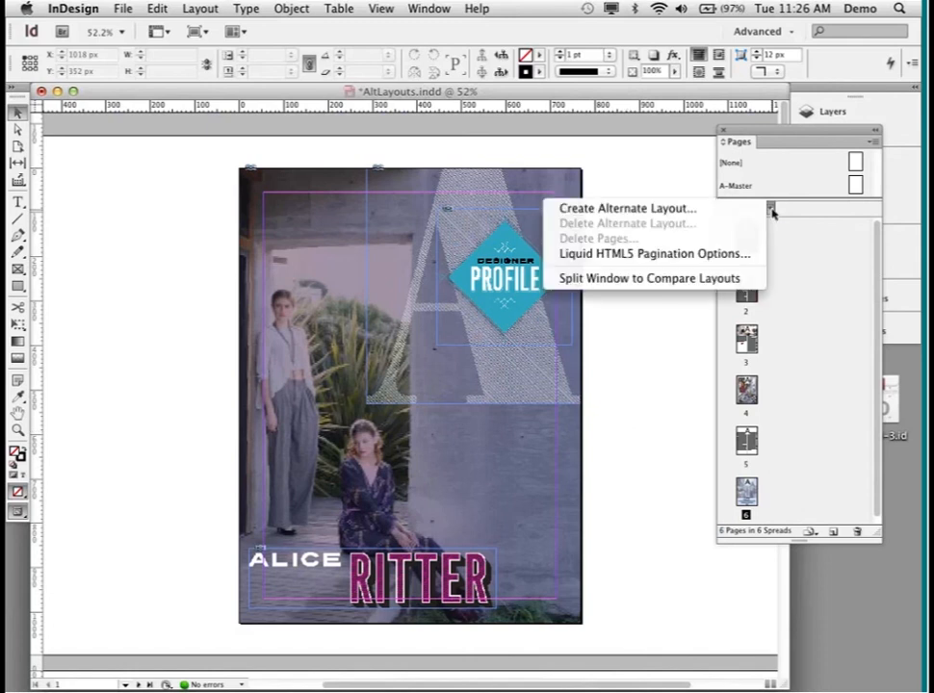
{"action": "left_click", "coordinate": [686, 212]}
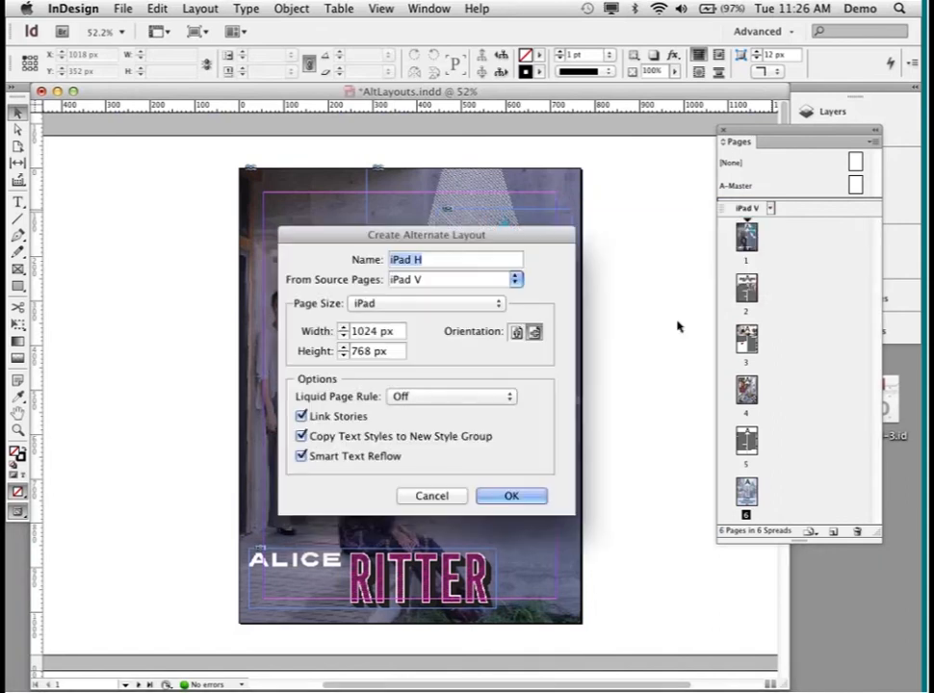
{"action": "left_click", "coordinate": [414, 397]}
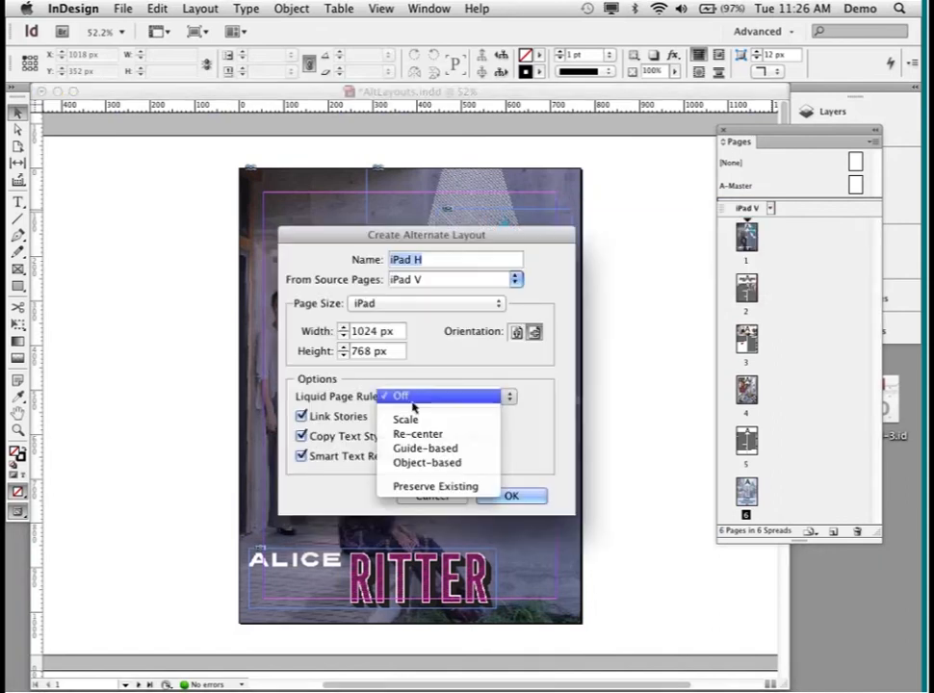
{"action": "left_click", "coordinate": [429, 488]}
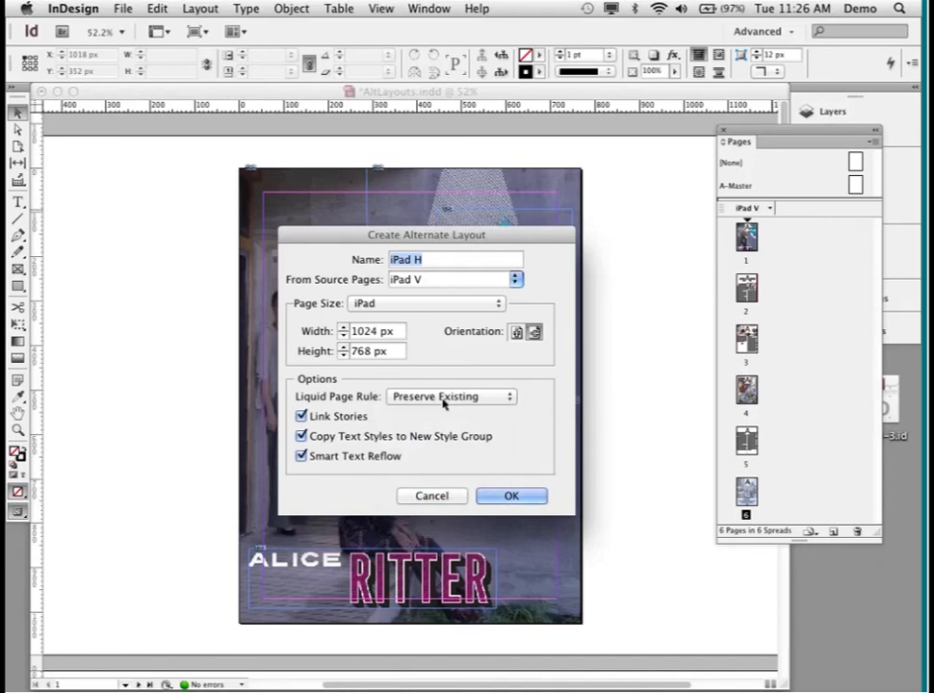
{"action": "left_click", "coordinate": [445, 404]}
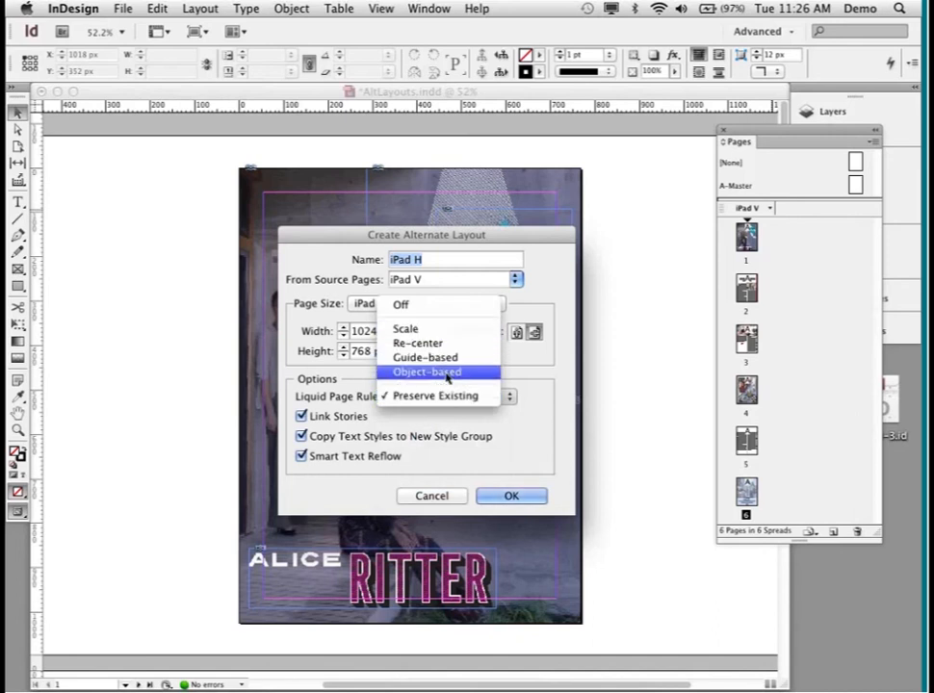
{"action": "left_click", "coordinate": [448, 396]}
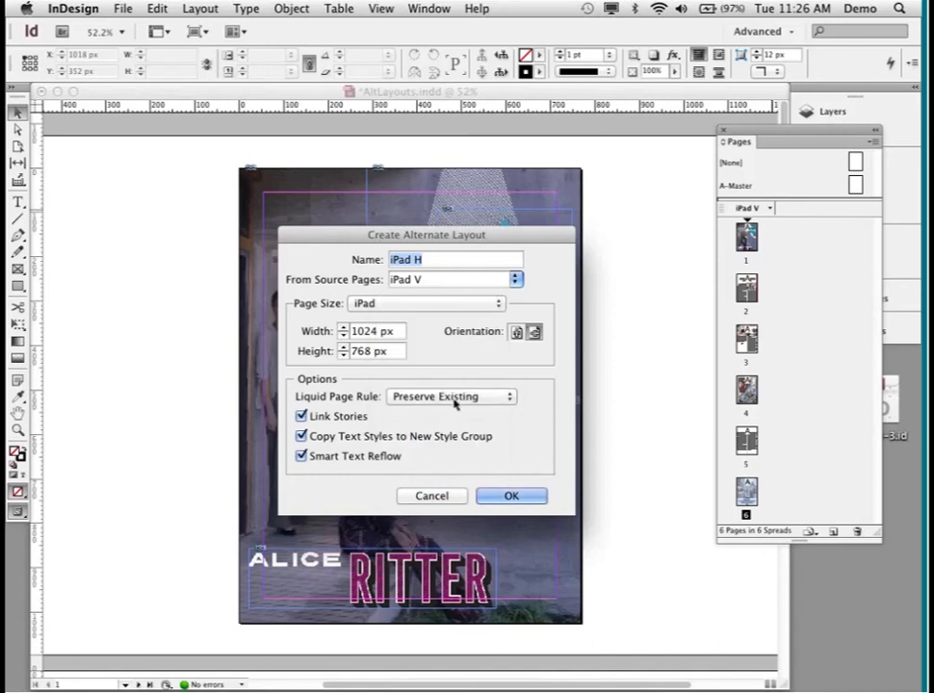
{"action": "left_click", "coordinate": [509, 491]}
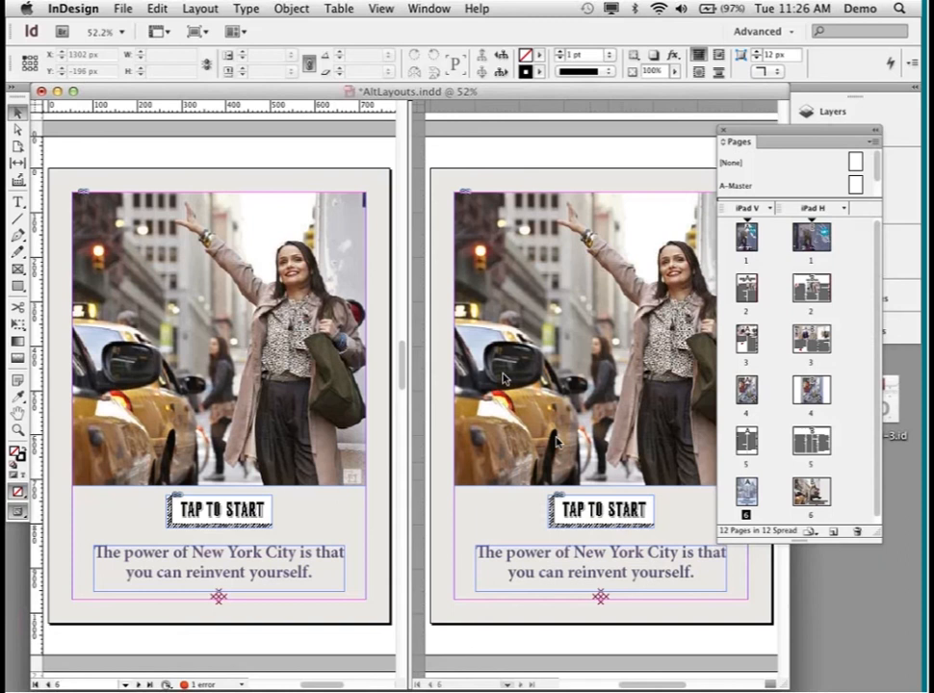
Show page 1 of iPad V beside page 1 of iPad H and reposition the floating Pages panel.
{"action": "double_click", "coordinate": [746, 237]}
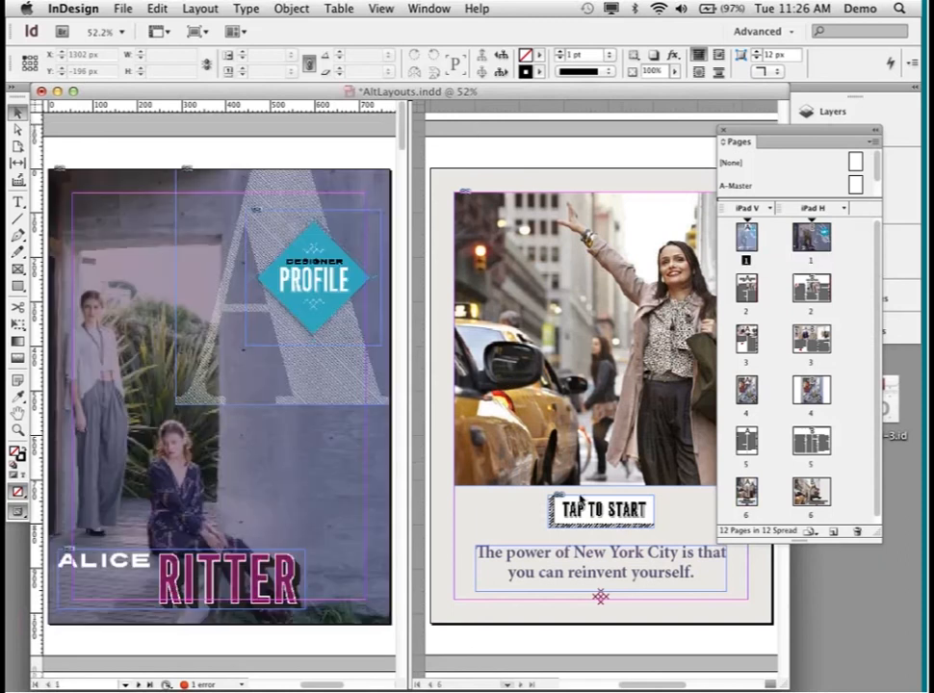
{"action": "double_click", "coordinate": [811, 237]}
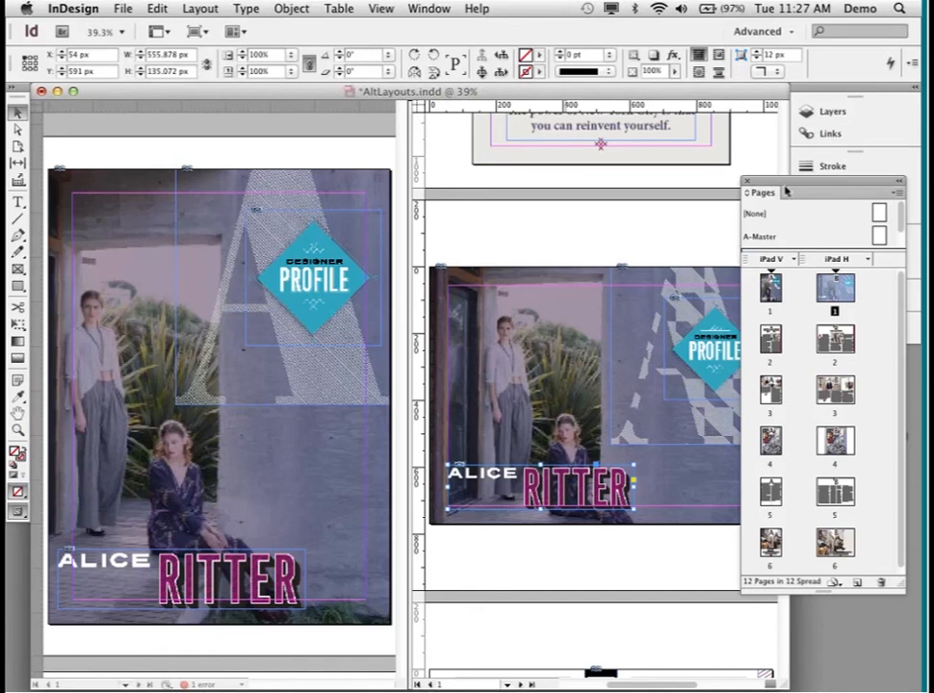
{"action": "left_click_drag", "start_coordinate": [785, 191], "coordinate": [648, 98]}
Open the Liquid Layout panel and place it below the docked panels, clear of the left-hand layout view.
{"action": "left_click", "coordinate": [428, 8]}
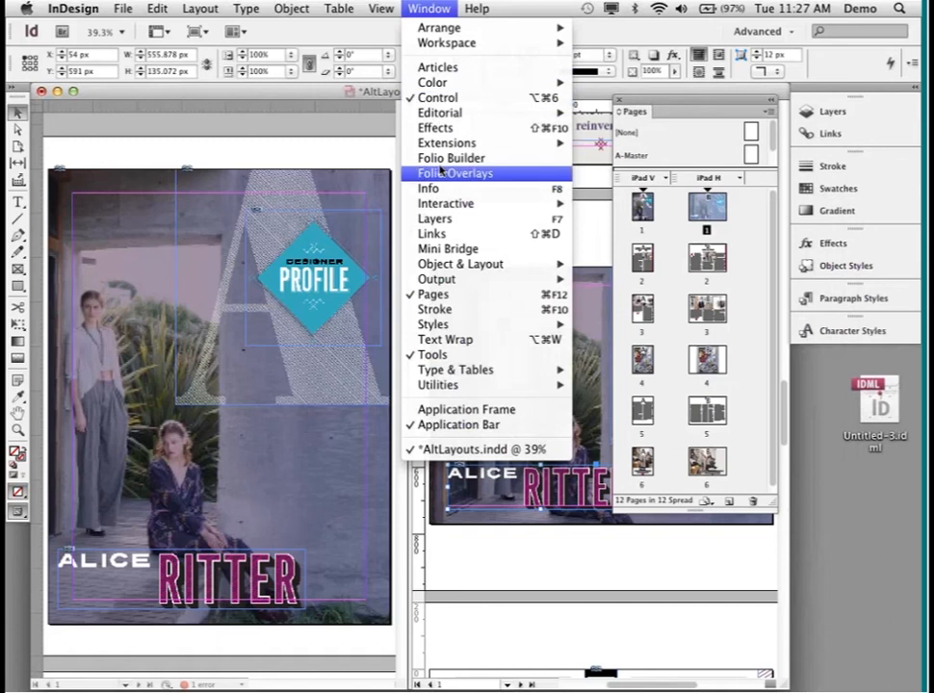
{"action": "mouse_move", "coordinate": [469, 209]}
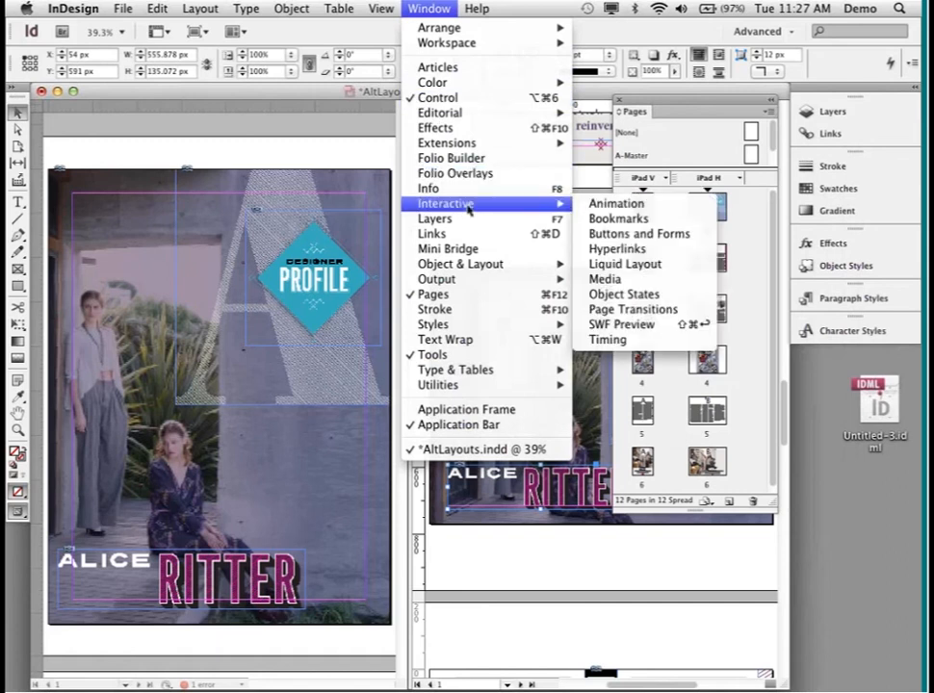
{"action": "left_click", "coordinate": [674, 267]}
{"action": "left_click_drag", "start_coordinate": [101, 34], "coordinate": [839, 405]}
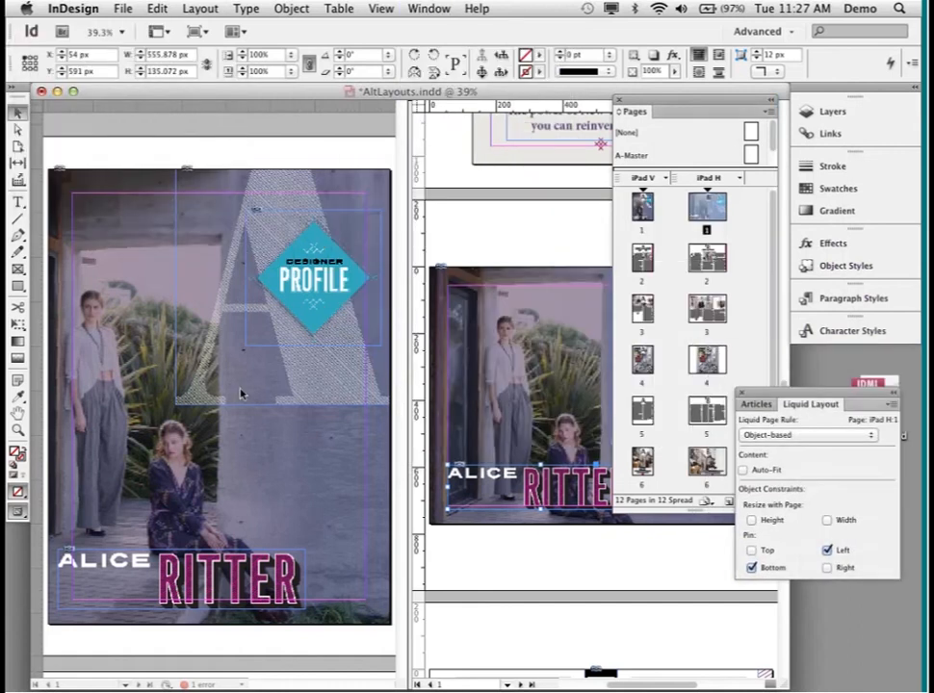
Make the large letter A on iPad V page 1 resize with the page in height and width, with Auto-Fit content.
{"action": "left_click", "coordinate": [316, 366]}
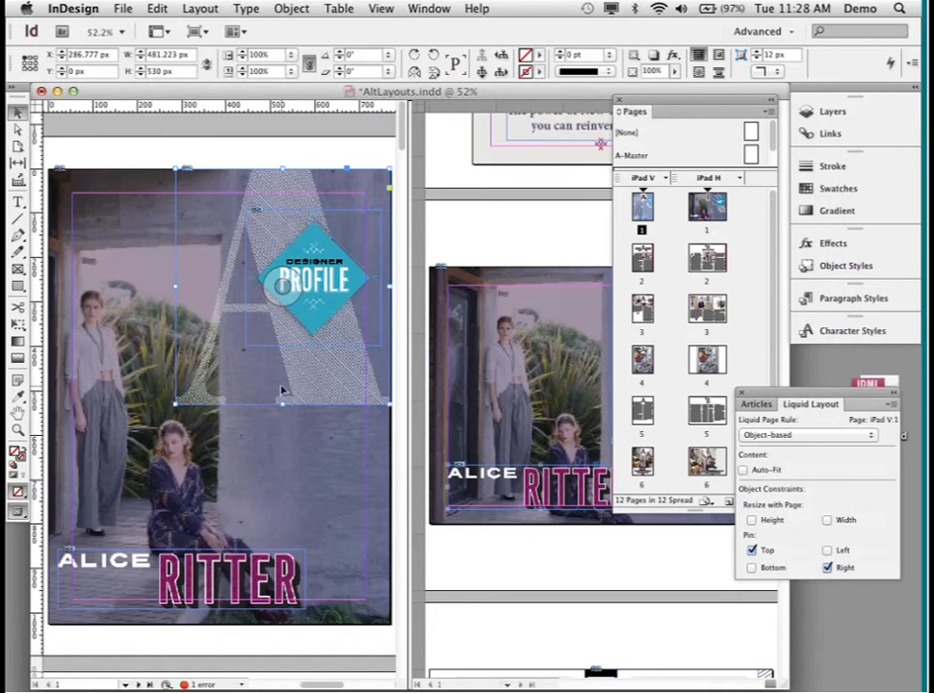
{"action": "left_click", "coordinate": [751, 520]}
{"action": "left_click", "coordinate": [826, 520]}
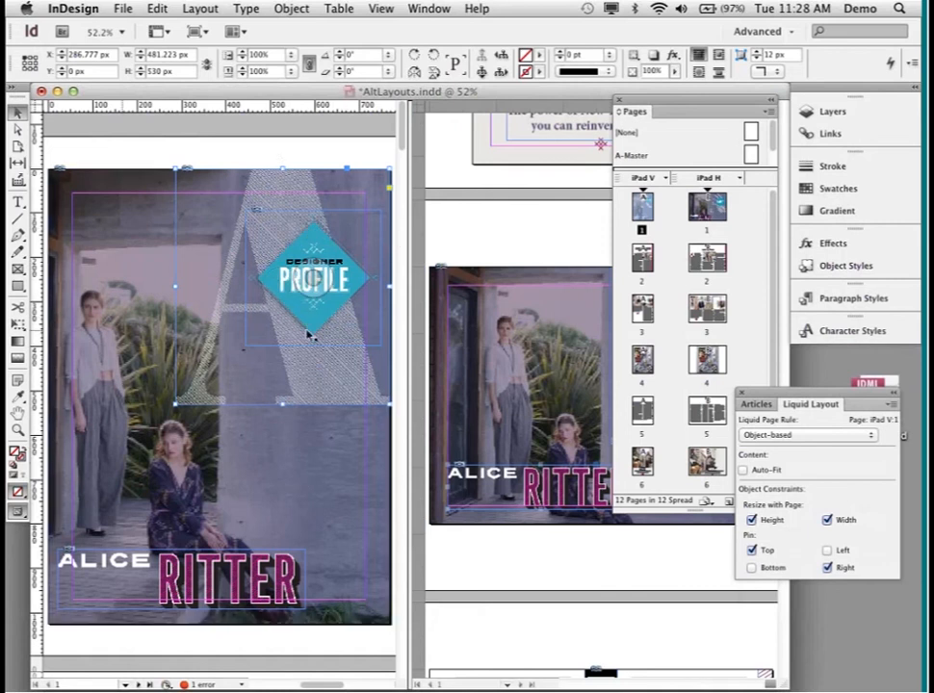
{"action": "left_click", "coordinate": [742, 470]}
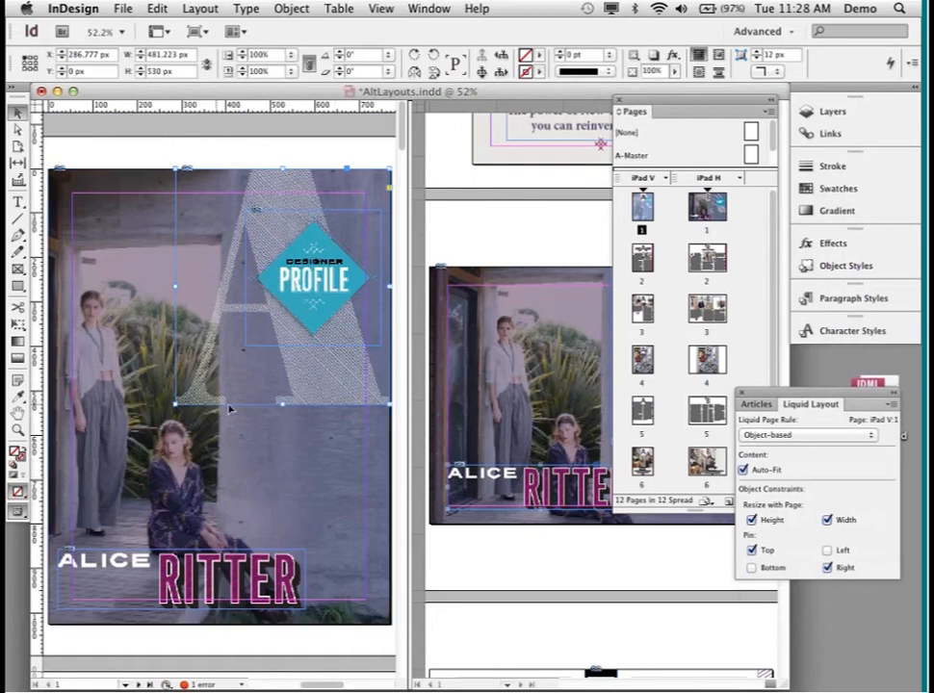
Unsplit the window and, with the Page tool, unpin the large letter A's top and right edges and pin its left edge on iPad V page 1.
{"action": "scroll", "coordinate": [582, 515], "scroll_direction": "right", "scroll_amount": 5}
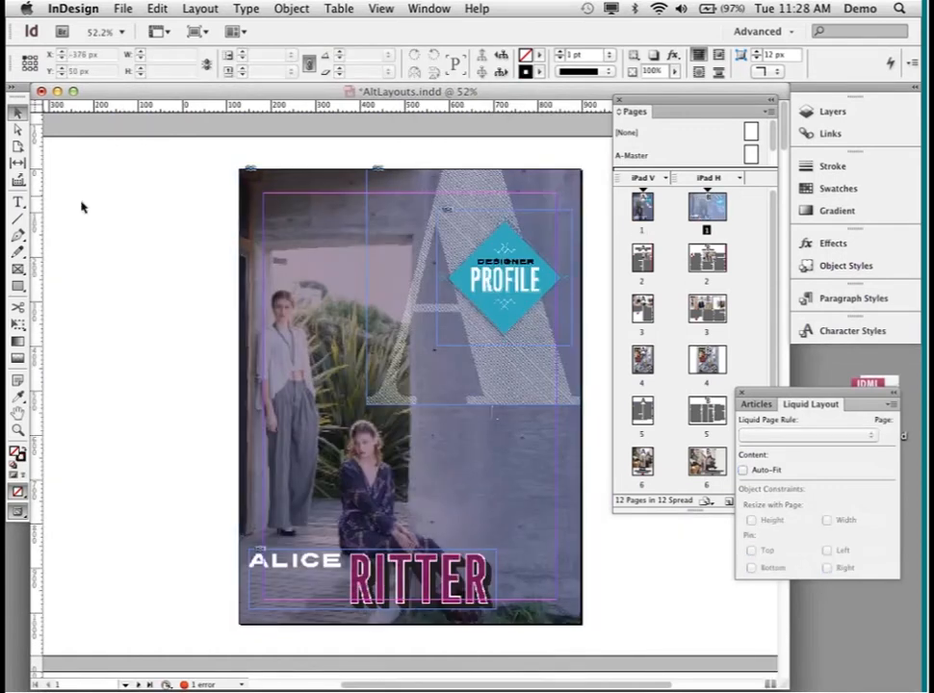
{"action": "left_click", "coordinate": [17, 146]}
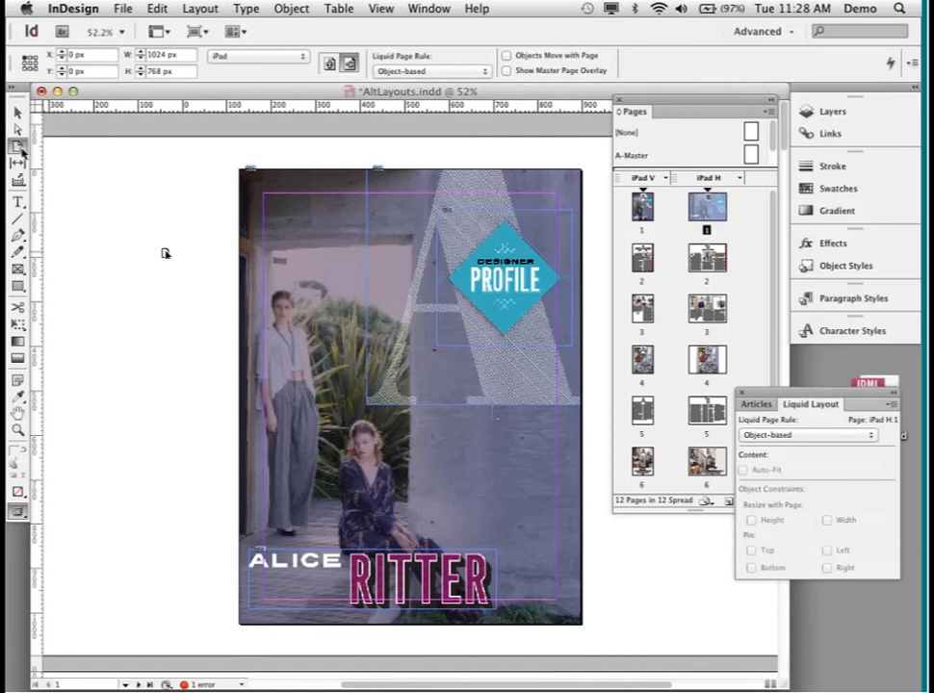
{"action": "left_click", "coordinate": [392, 390]}
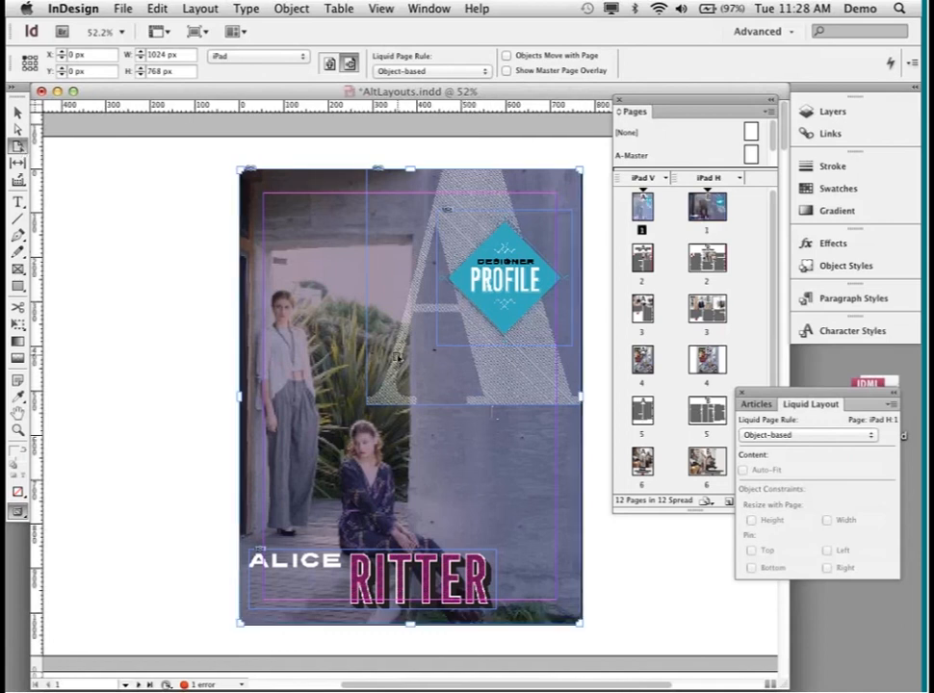
{"action": "left_click", "coordinate": [392, 390]}
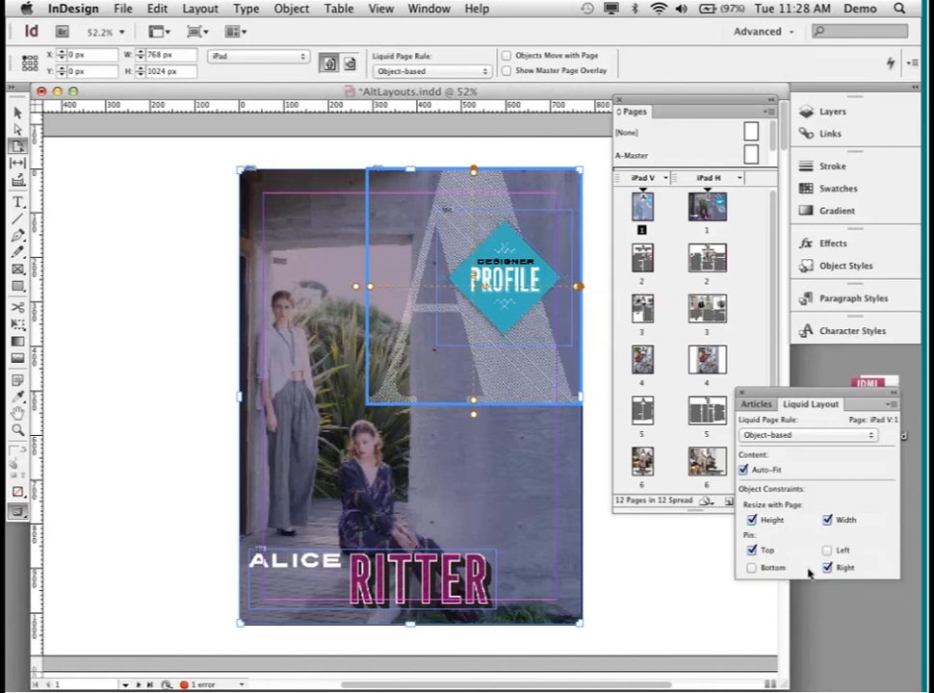
{"action": "left_click", "coordinate": [474, 169]}
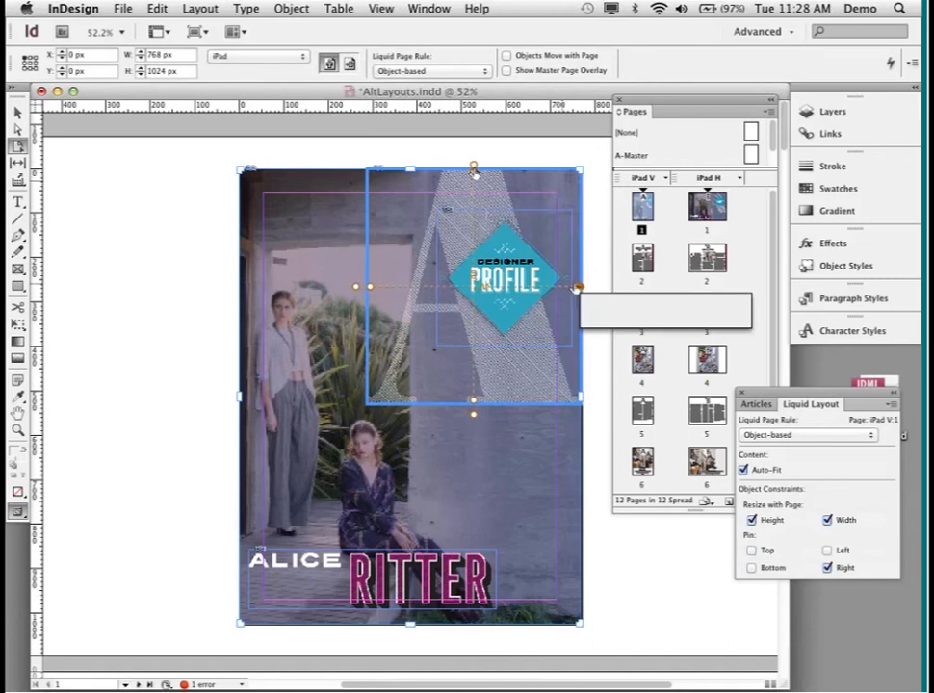
{"action": "left_click", "coordinate": [356, 286]}
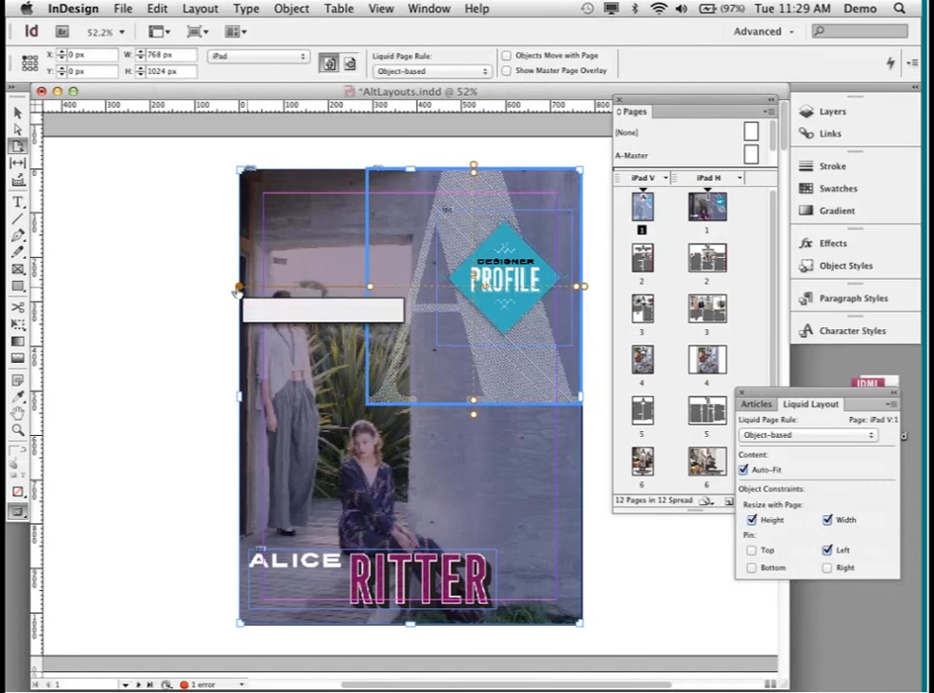
Preview the object-based rules by temporarily widening iPad V page 1 to about 1186 px, and return to the Selection tool with nothing selected.
{"action": "left_click_drag", "start_coordinate": [240, 396], "coordinate": [175, 388]}
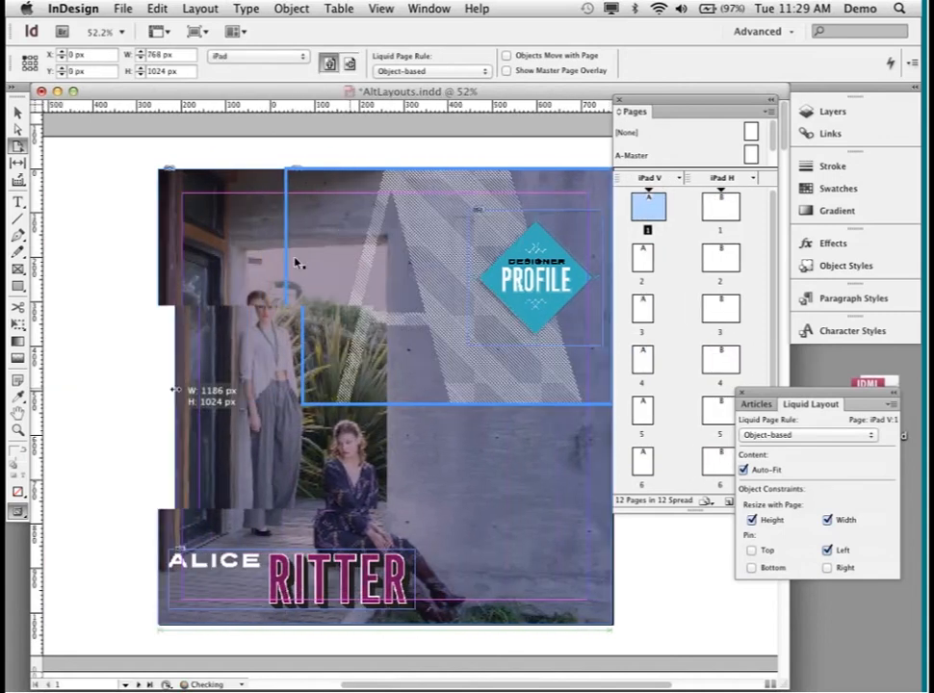
{"action": "mouse_move", "coordinate": [270, 396]}
{"action": "left_mouse_down"}
{"action": "mouse_move", "coordinate": [92, 385]}
{"action": "mouse_move", "coordinate": [271, 383]}
{"action": "left_mouse_up"}
{"action": "left_click", "coordinate": [488, 191]}
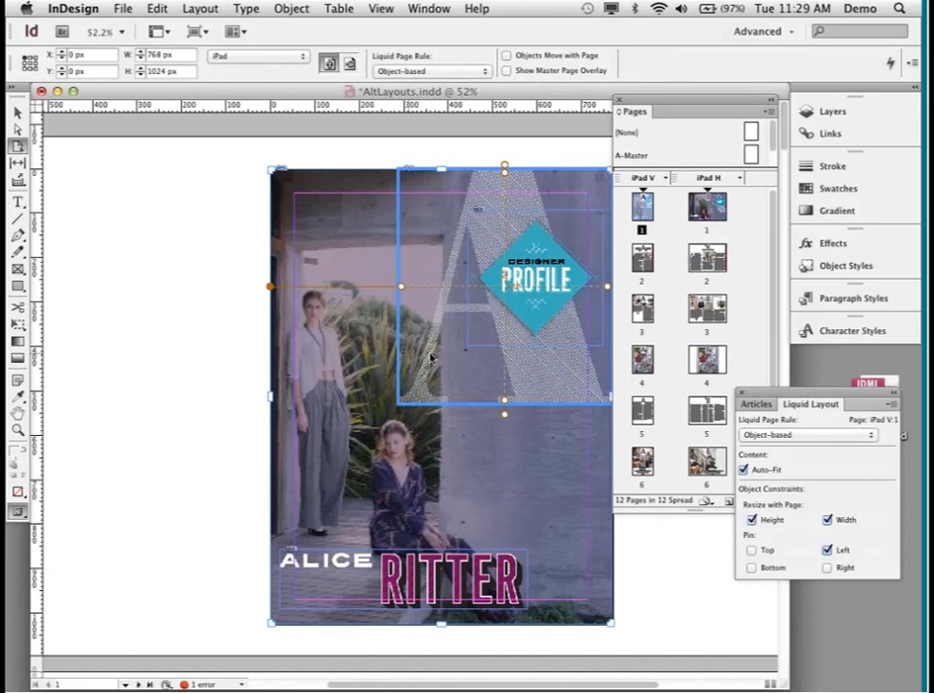
{"action": "key", "text": "v"}
{"action": "left_click", "coordinate": [119, 194]}
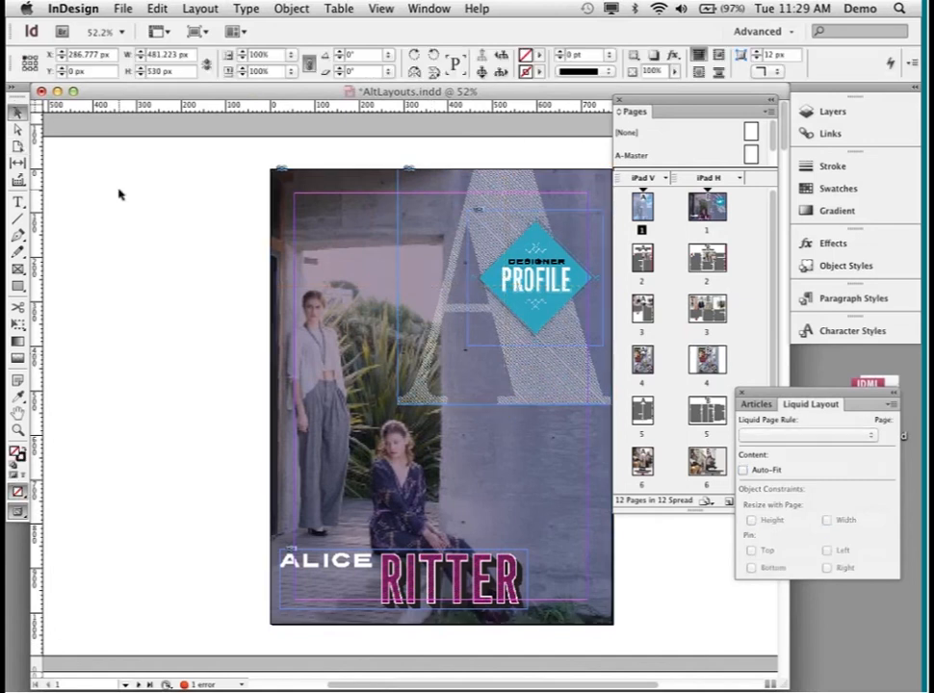